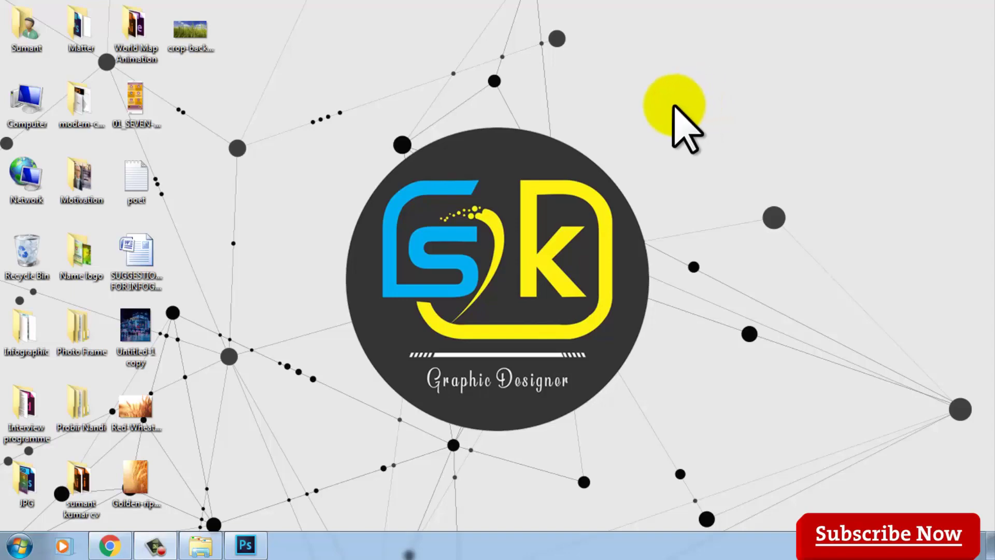
Step: Refresh the desktop and bring the empty Photoshop window to the front
right_click(673, 105)
click(703, 145)
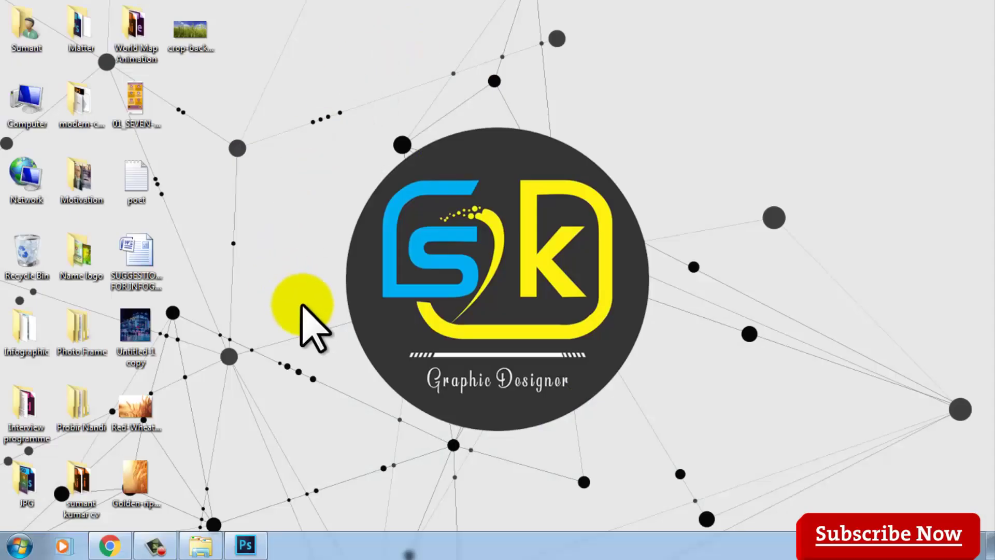
click(246, 543)
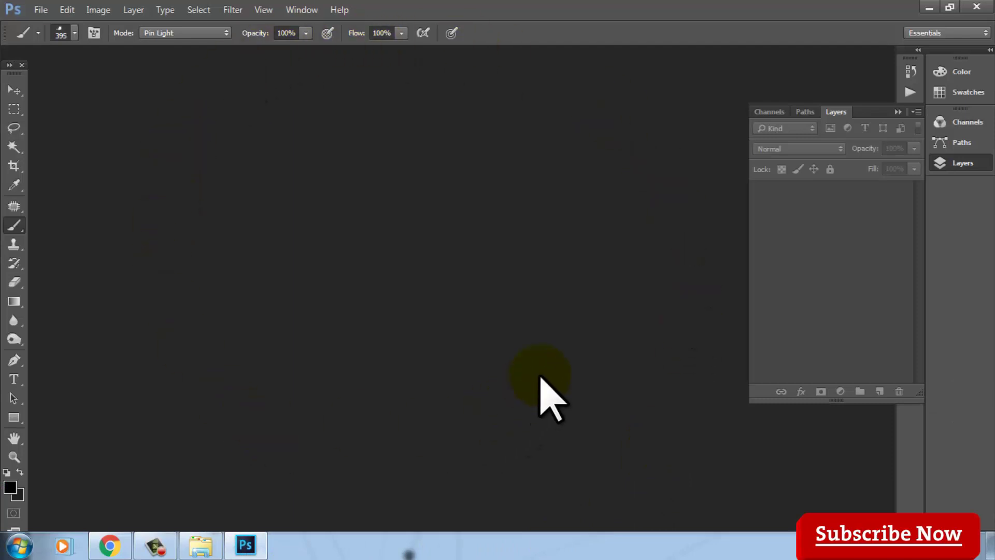
Step: Start a new document from the International Paper A4 preset at 300 ppi
key(v)
click(41, 10)
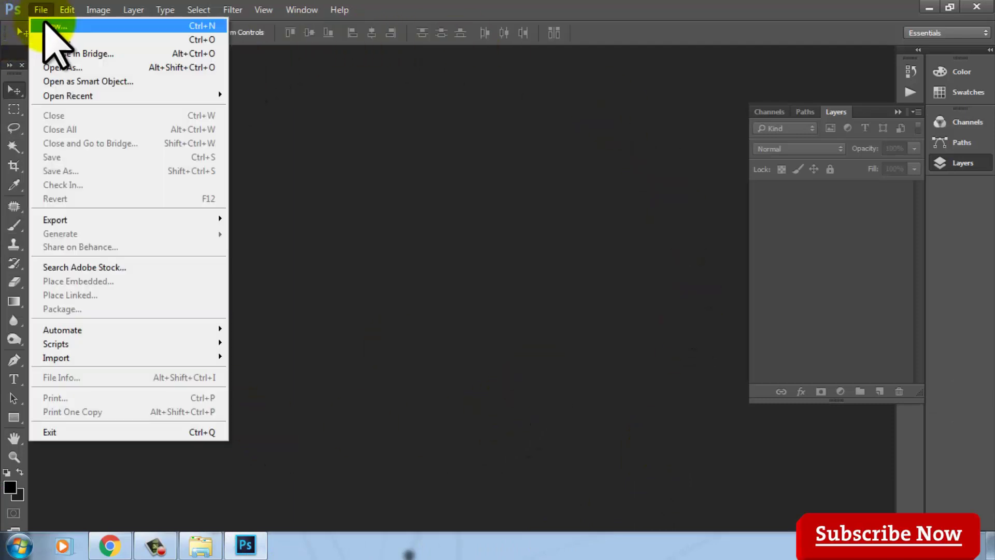
click(159, 26)
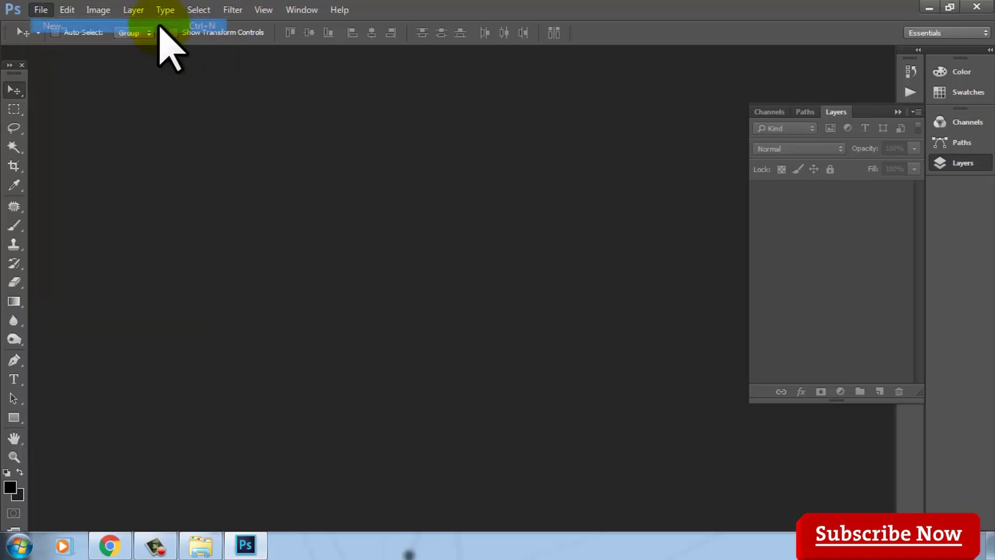
click(316, 150)
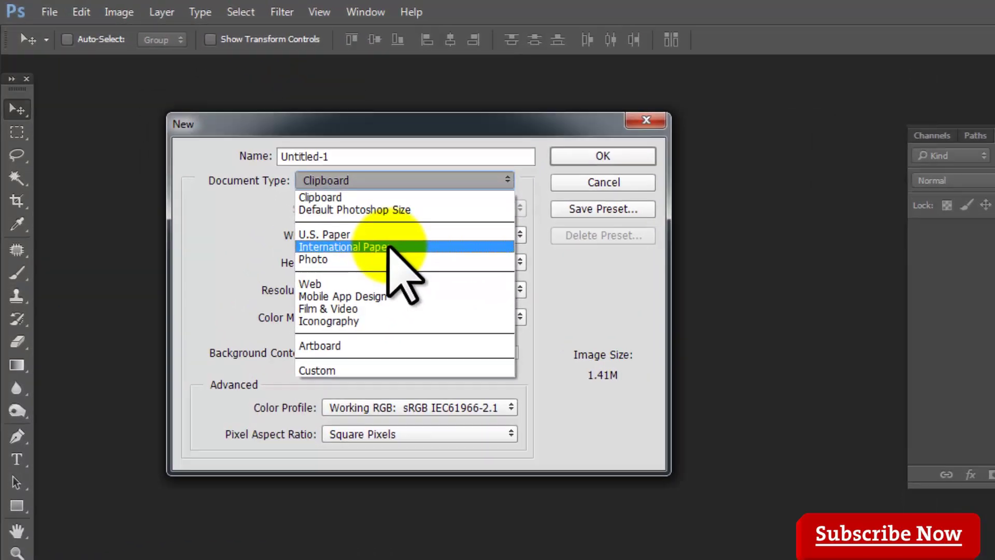
click(390, 247)
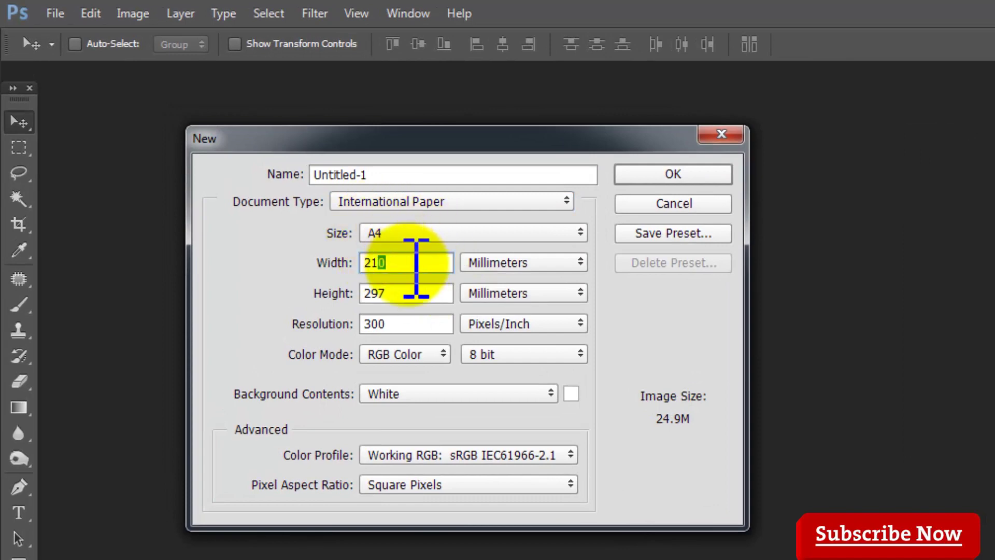
double_click(415, 263)
key(Tab)
key(Tab)
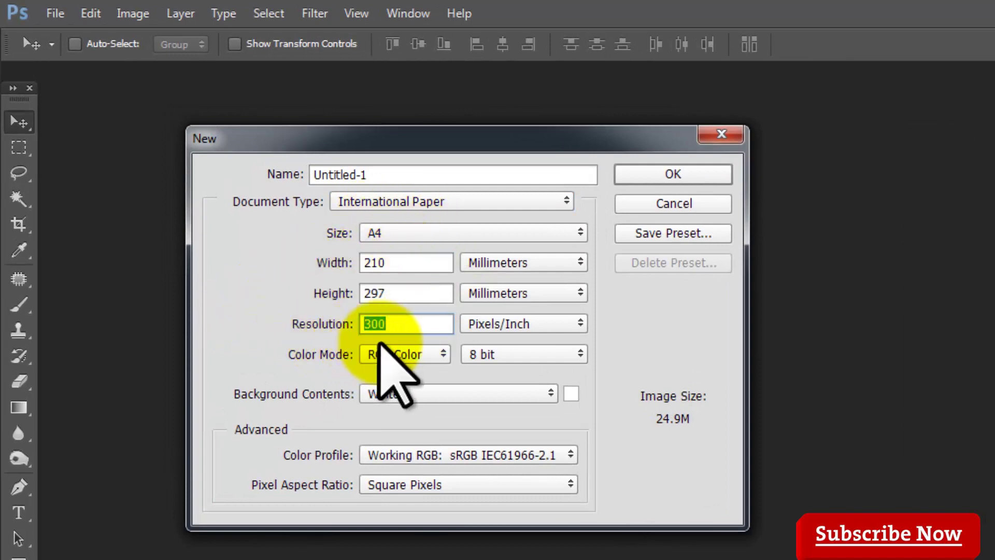
Step: Set RGB mode and a white background, name it Poster Design, and create it
click(386, 354)
click(441, 390)
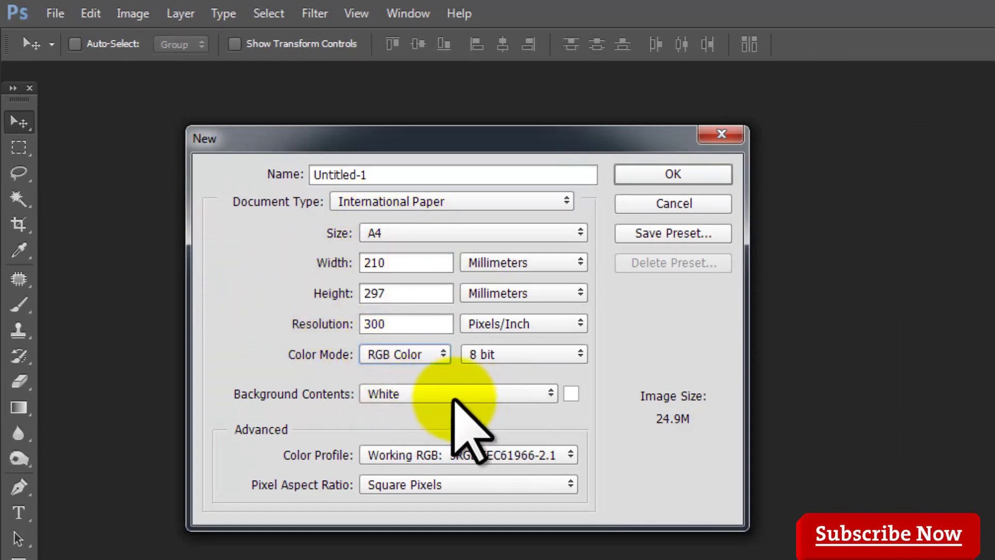
click(454, 400)
click(456, 408)
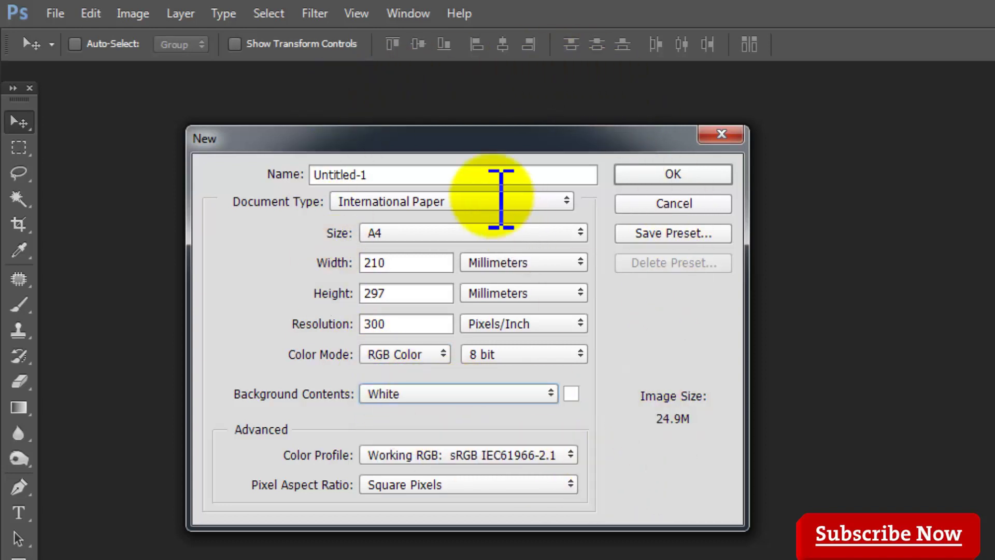
click(502, 176)
text(Poster Design)
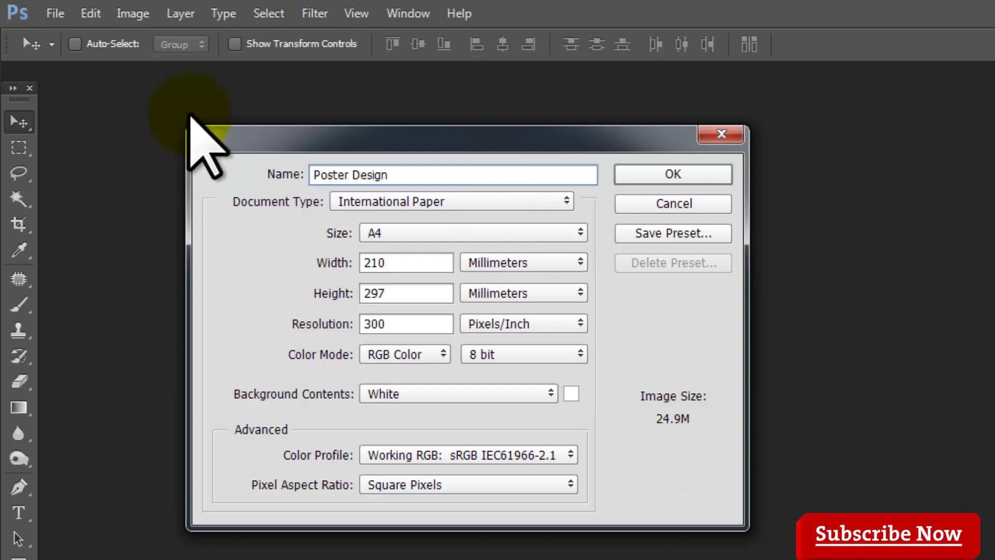
click(223, 138)
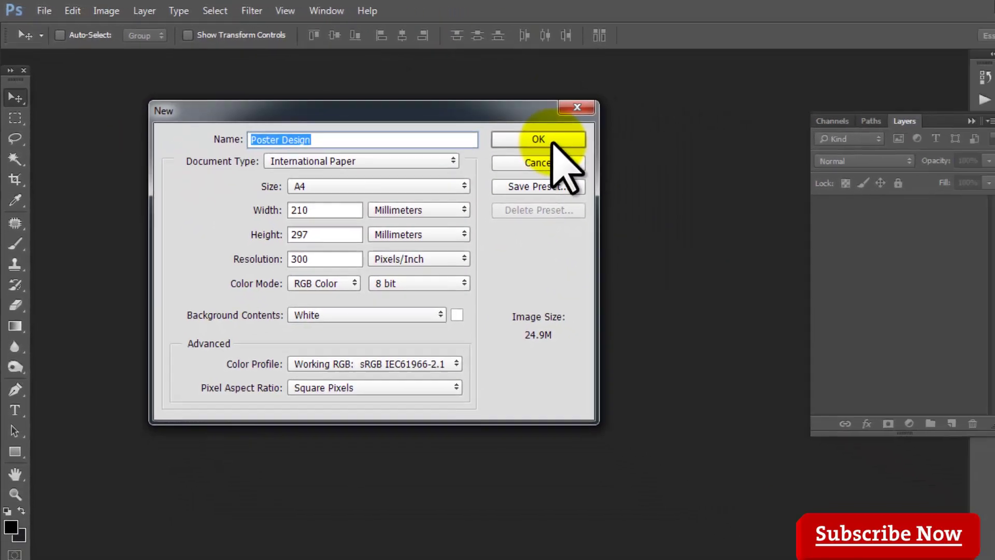
click(672, 174)
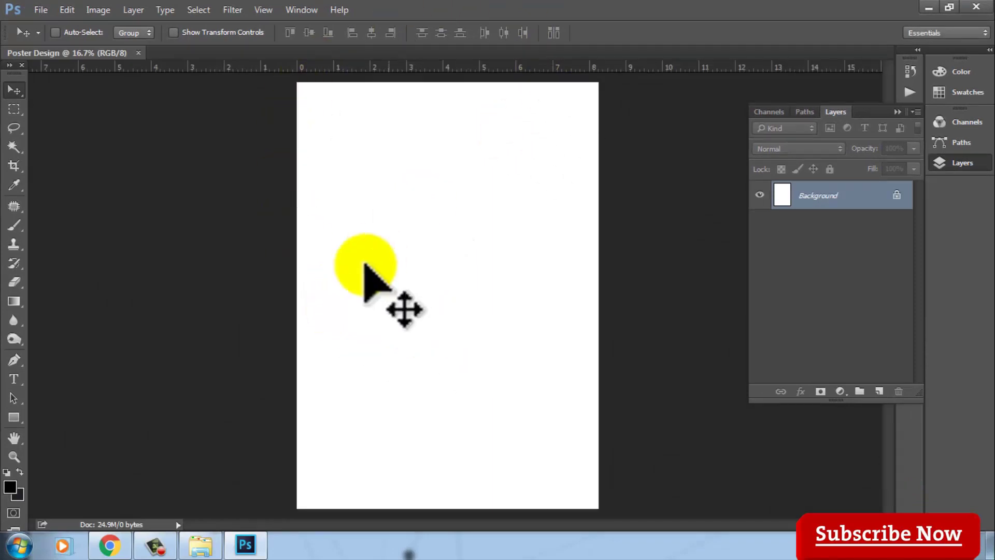
Step: Place BG.jpg from the source folder and scale it to cover the whole A4 page
click(199, 544)
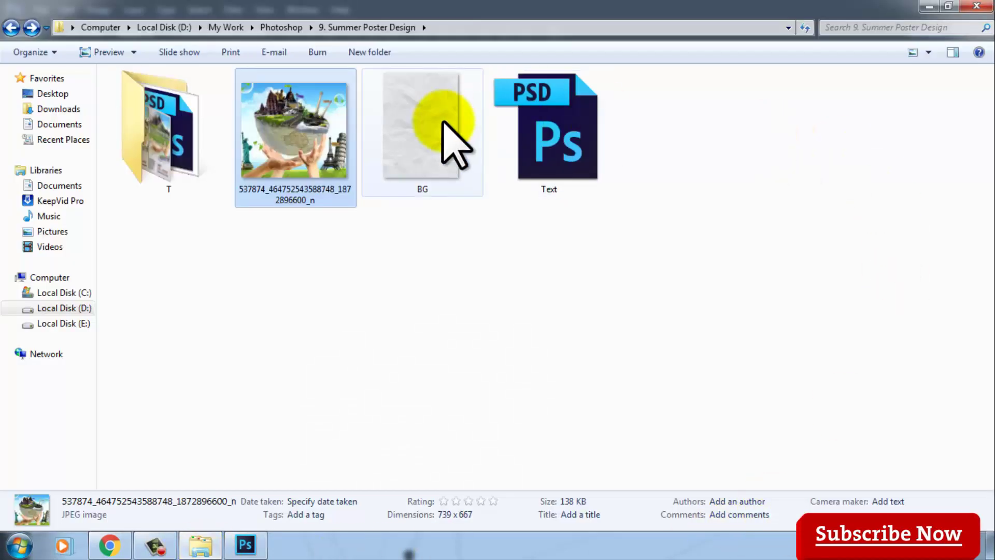
mouse_move(441, 119)
mouse_down()
mouse_move(368, 225)
mouse_move(416, 357)
mouse_move(445, 298)
mouse_up()
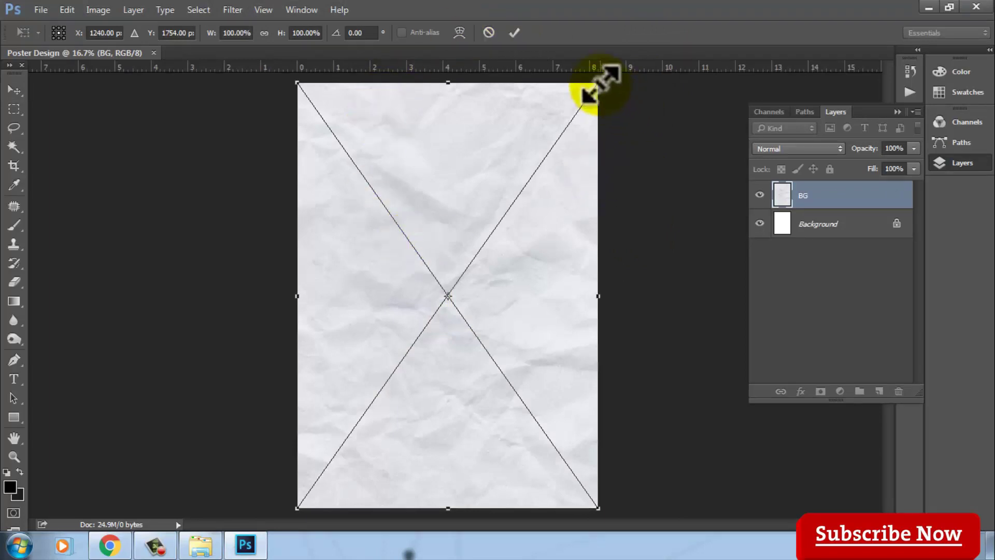
drag(598, 83, 600, 80)
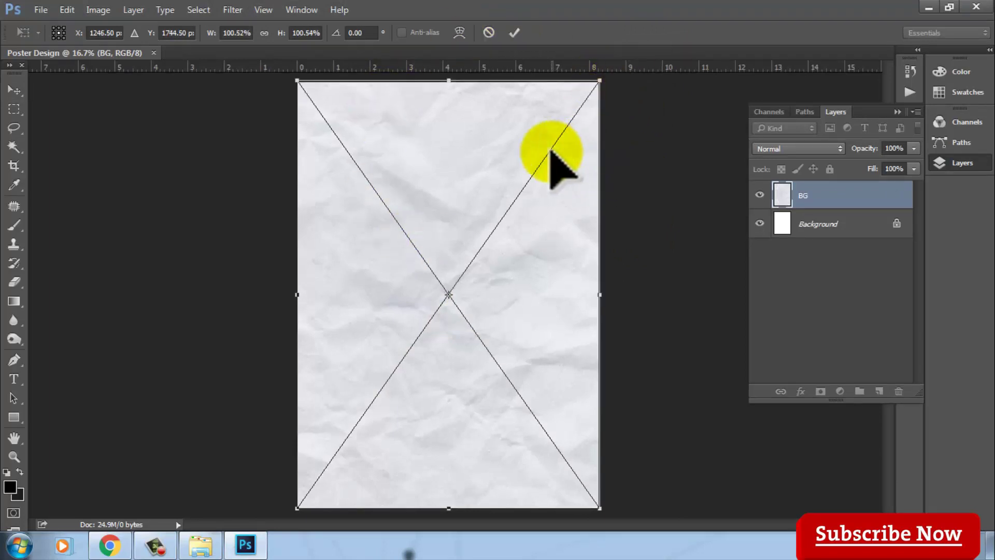
drag(549, 152, 548, 154)
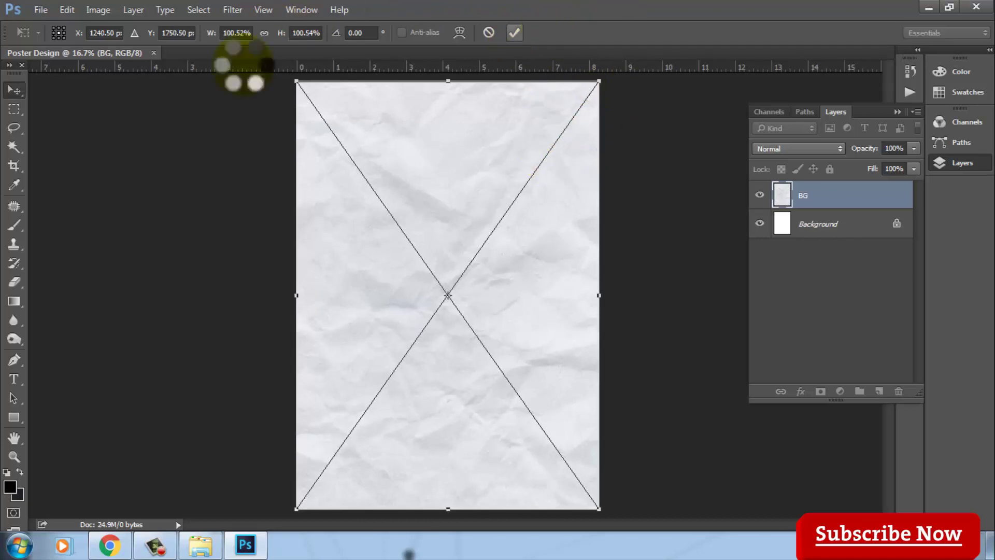
key(Return)
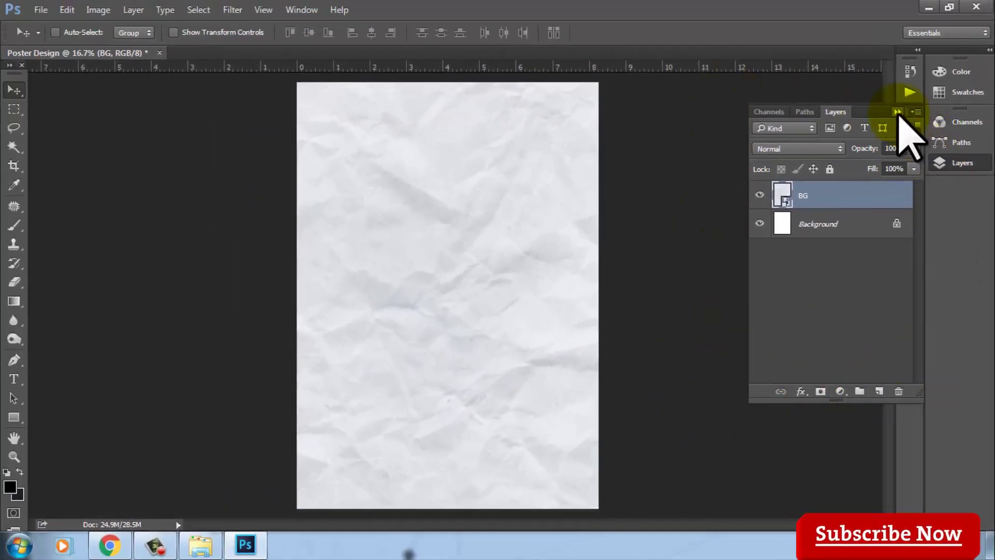
Step: Reopen the Layers panel and add an empty Layer 1 above the BG paper
click(897, 111)
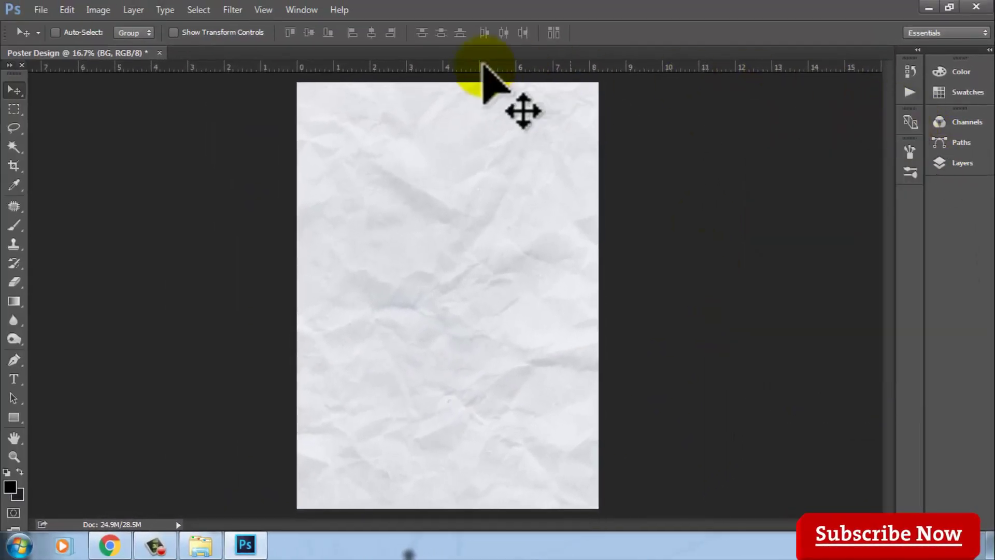
click(302, 7)
click(331, 297)
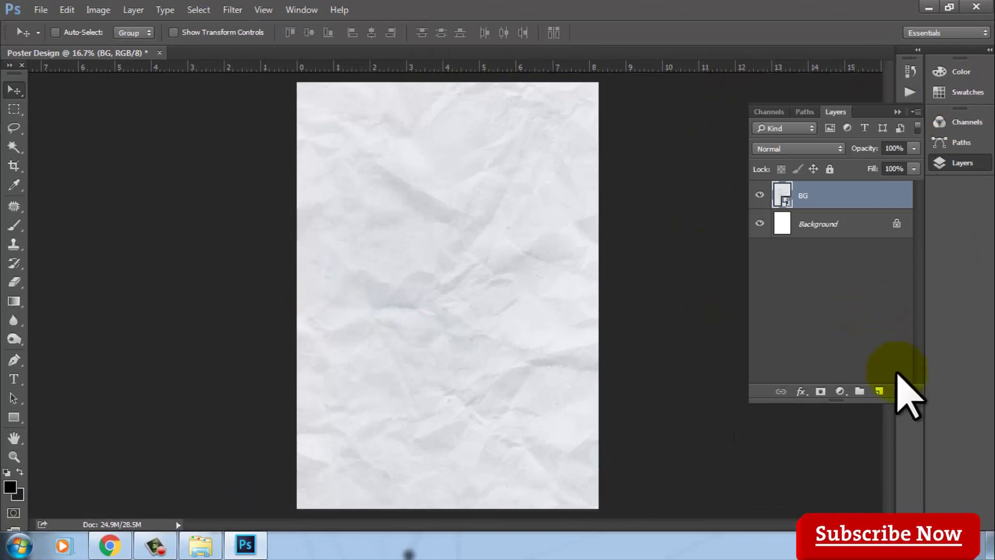
click(9, 89)
click(390, 248)
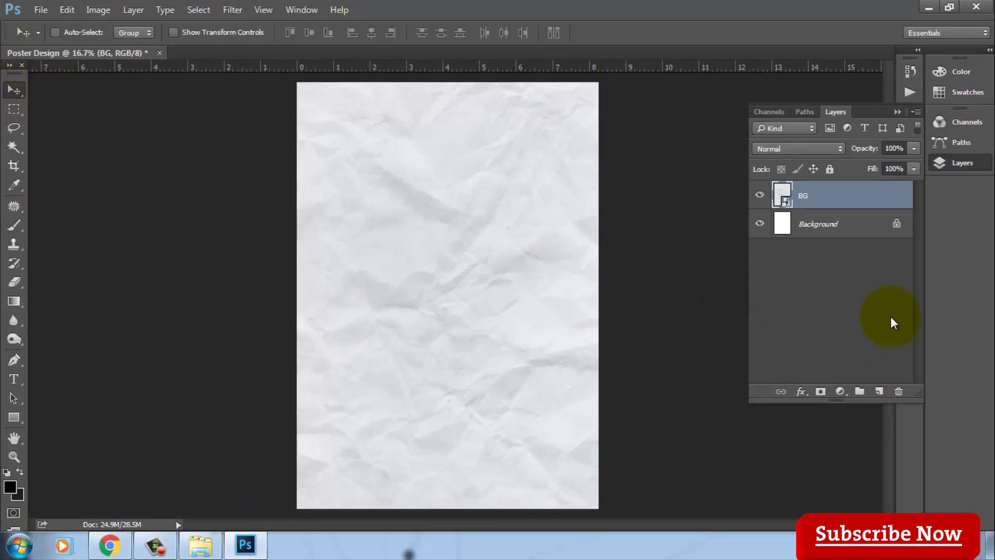
click(879, 392)
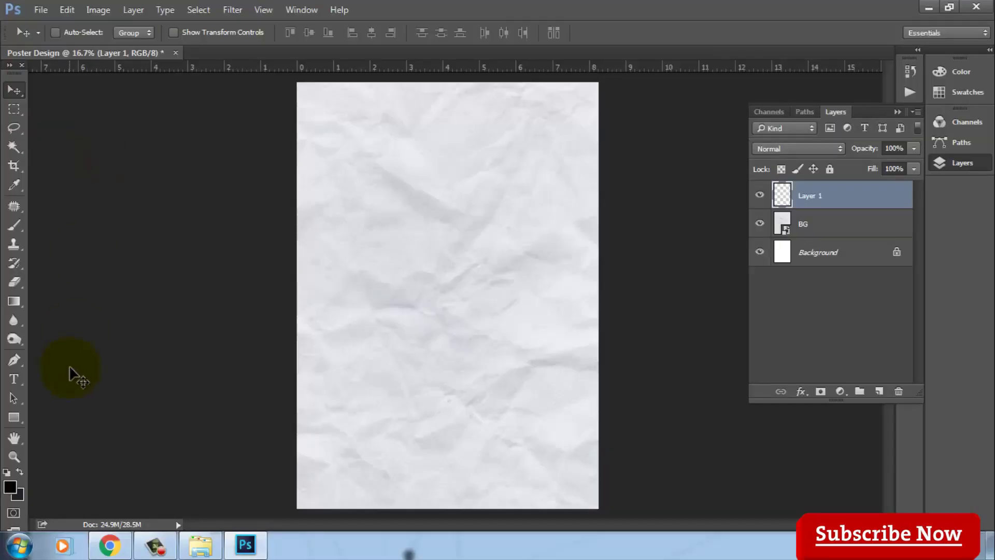
Step: Choose the Brush tool with the ink_art splatter preset at 2100 px
click(13, 228)
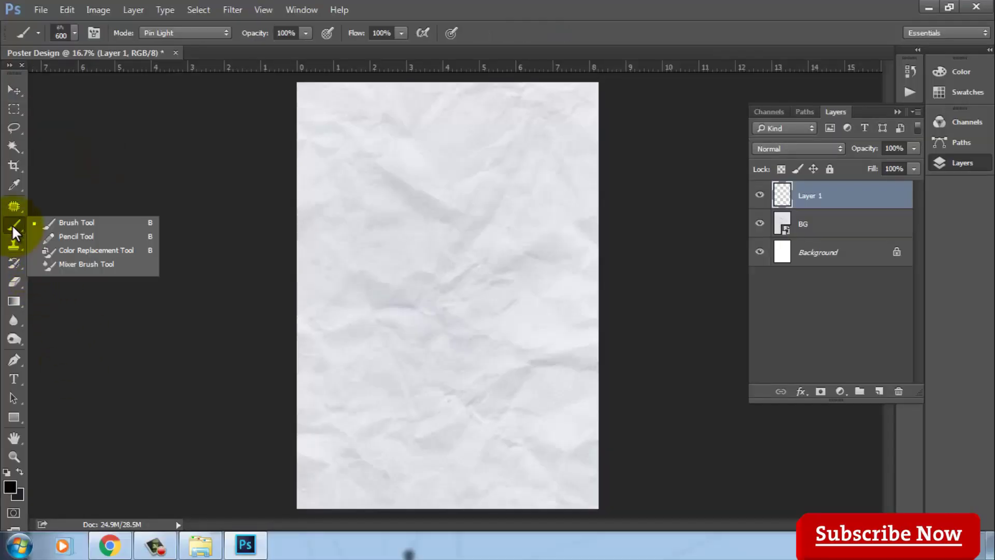
click(102, 222)
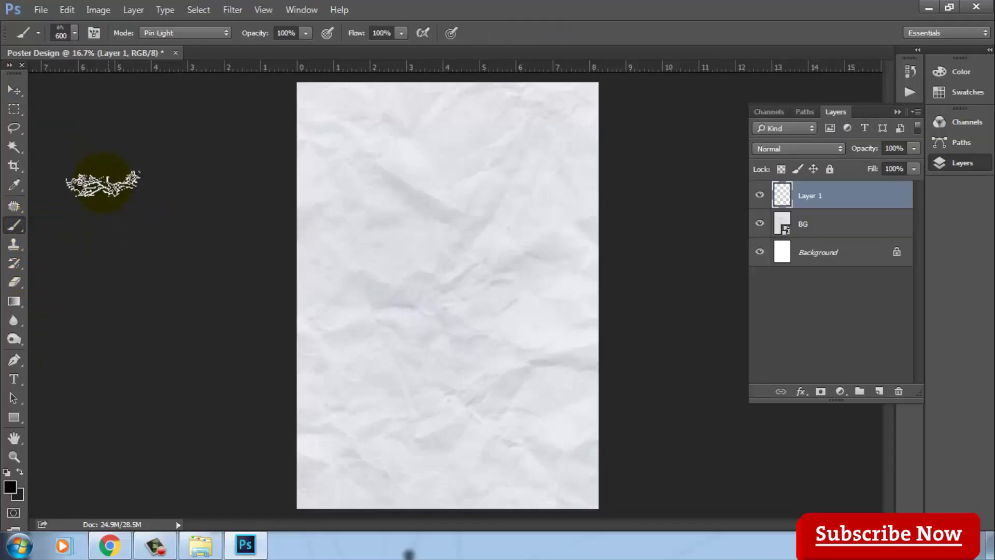
click(54, 34)
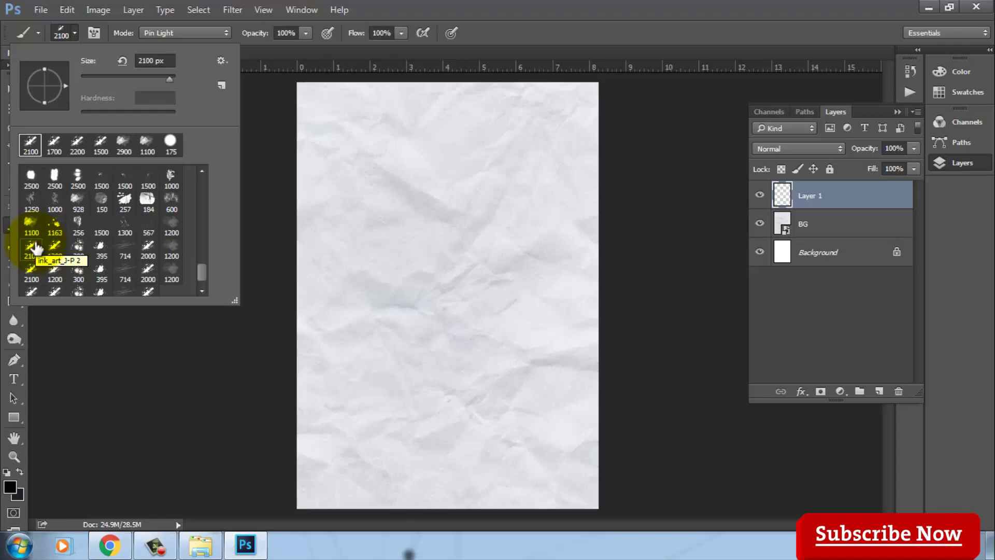
double_click(31, 247)
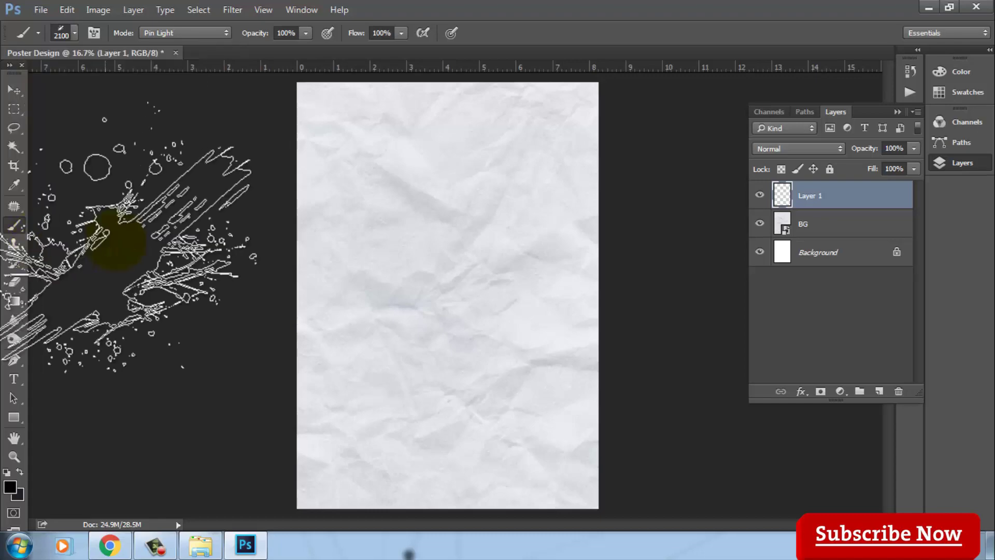
Step: Set the foreground colour to near-black #020202
click(11, 487)
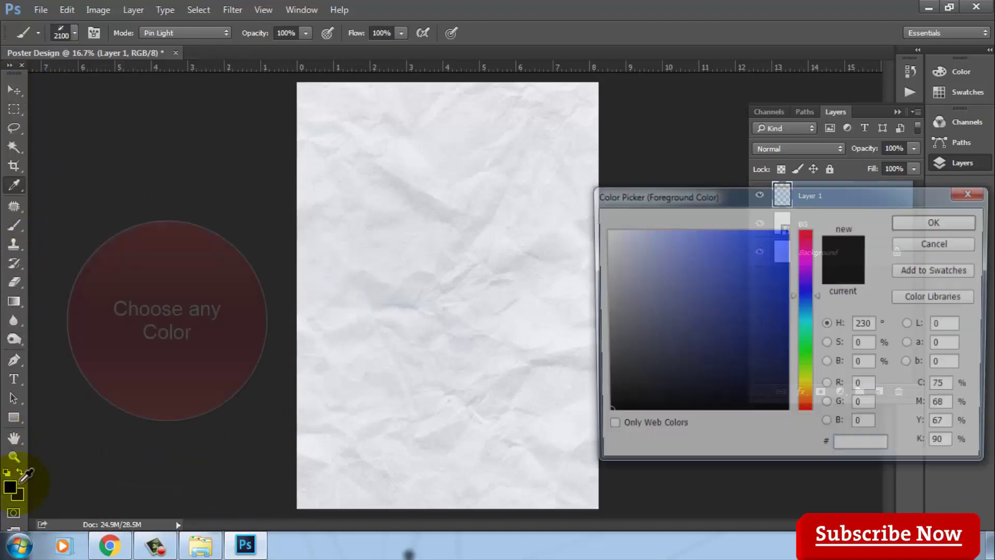
click(589, 413)
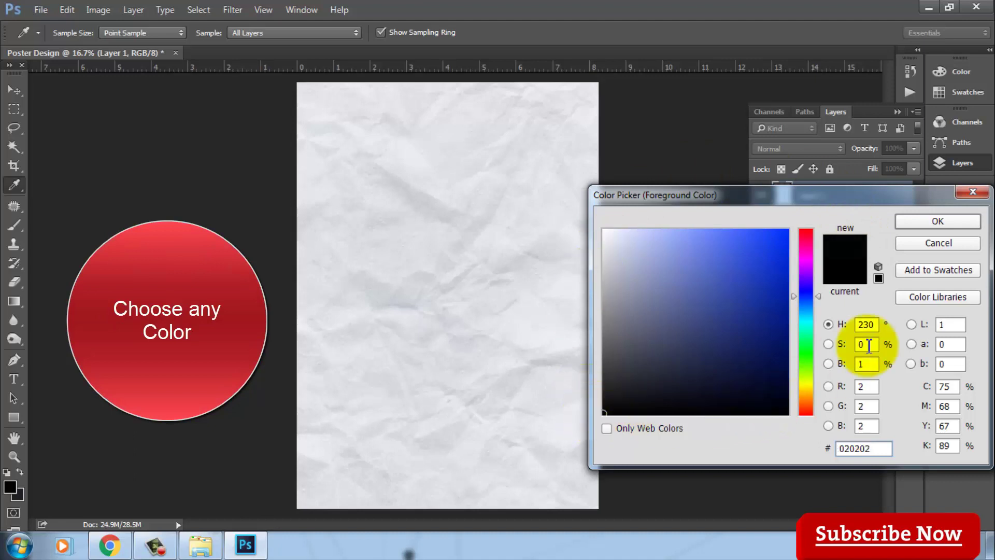
click(938, 220)
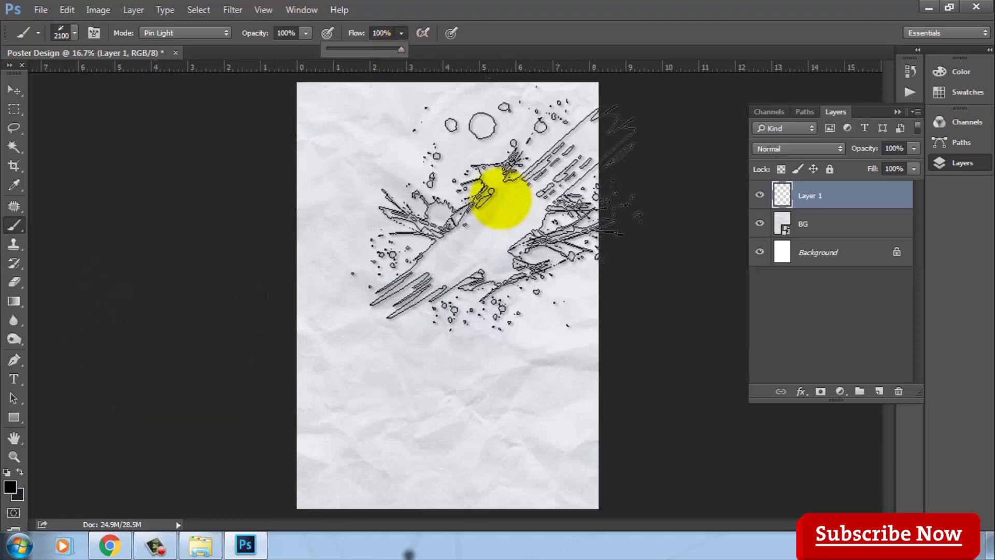
Step: Paint black ink splatters over the upper and right-middle page, resizing the brush with [ and ]
click(494, 201)
key(bracketleft)
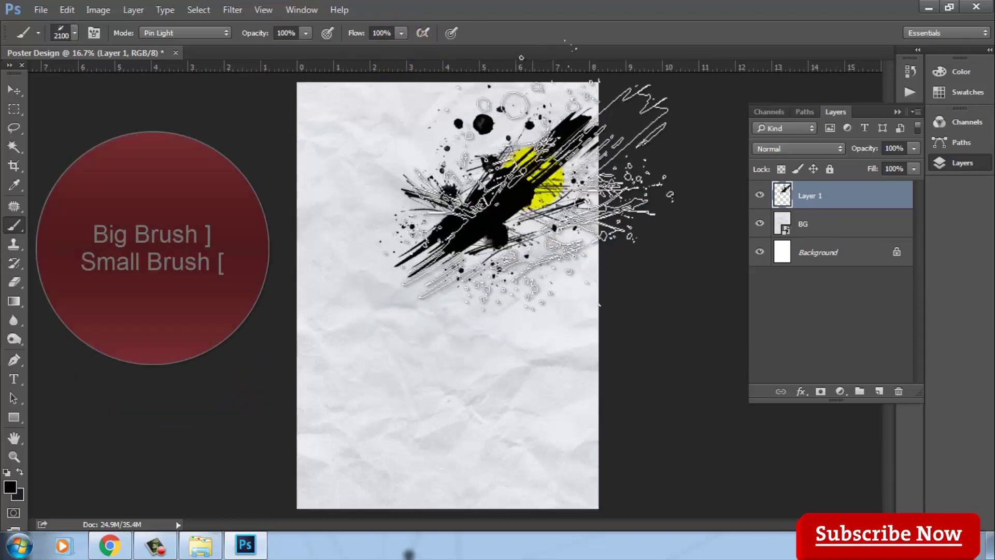
key(bracketleft)
key(bracketleft)
key(bracketleft)
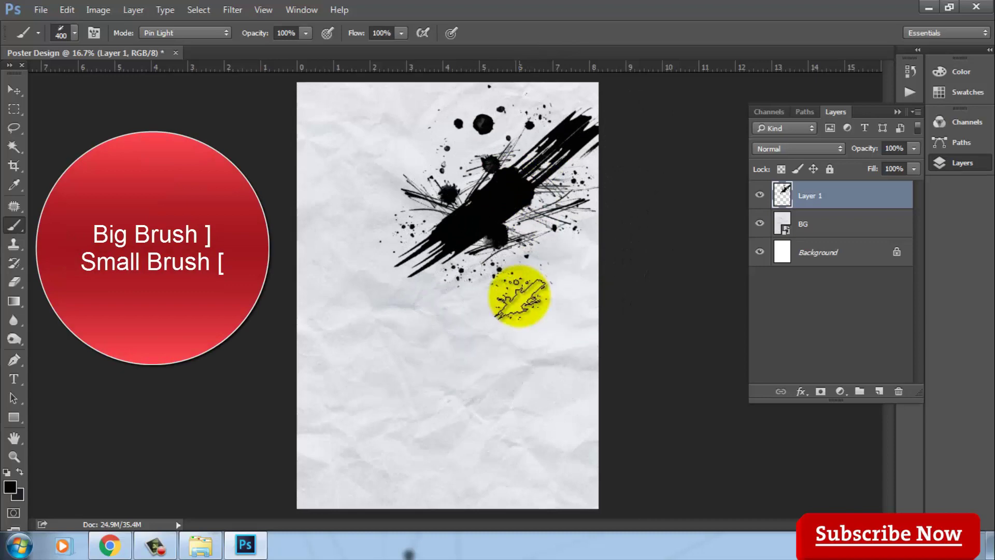
key(bracketright)
key(bracketright)
key(bracketright)
key(bracketright)
key(bracketright)
key(bracketright)
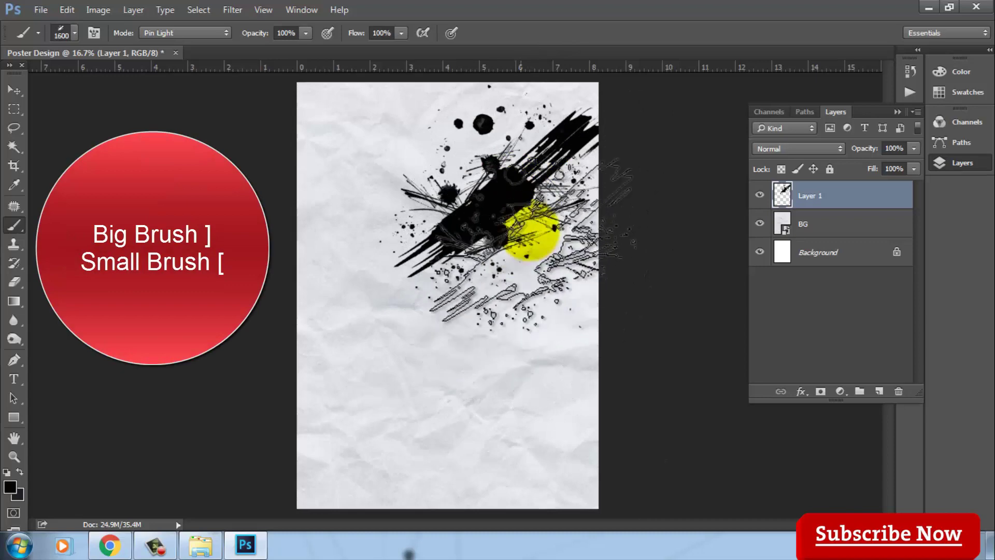
key(bracketright)
key(bracketright)
key(bracketright)
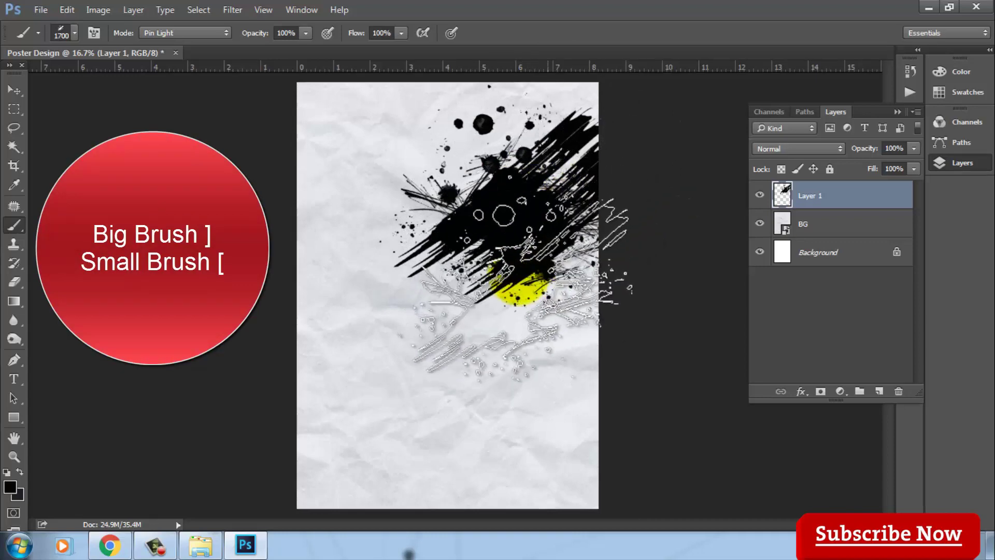
click(518, 269)
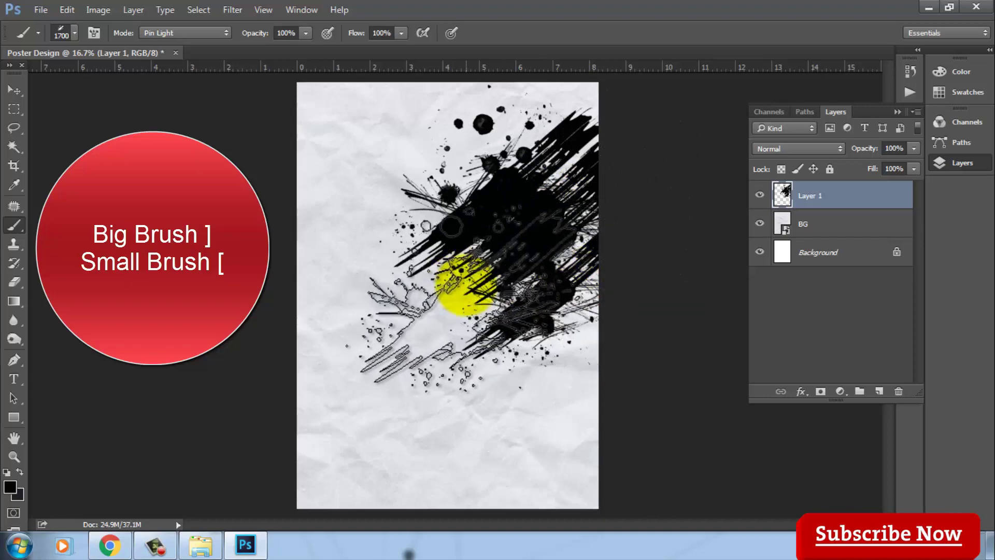
key(bracketright)
key(bracketright)
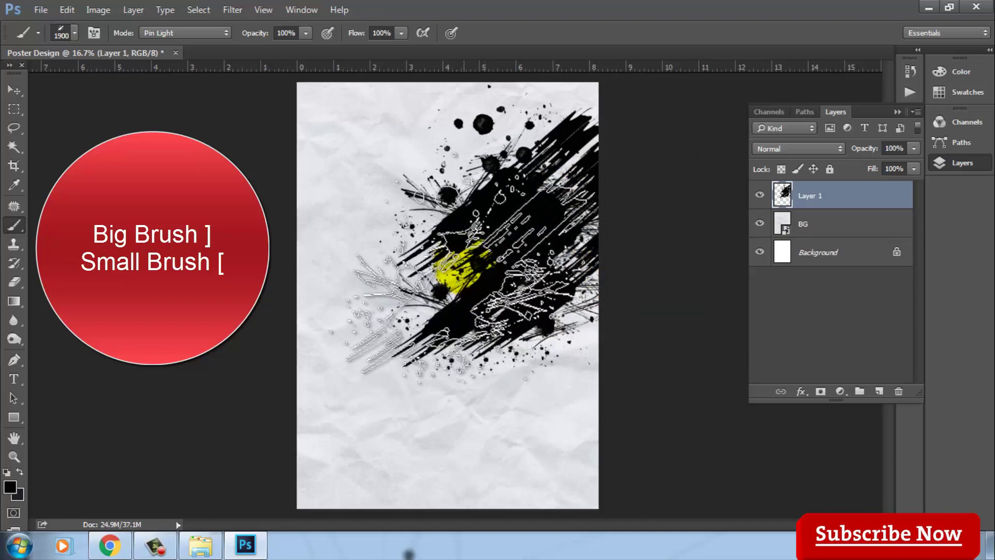
mouse_move(459, 266)
mouse_down()
mouse_move(417, 145)
mouse_move(588, 205)
mouse_up()
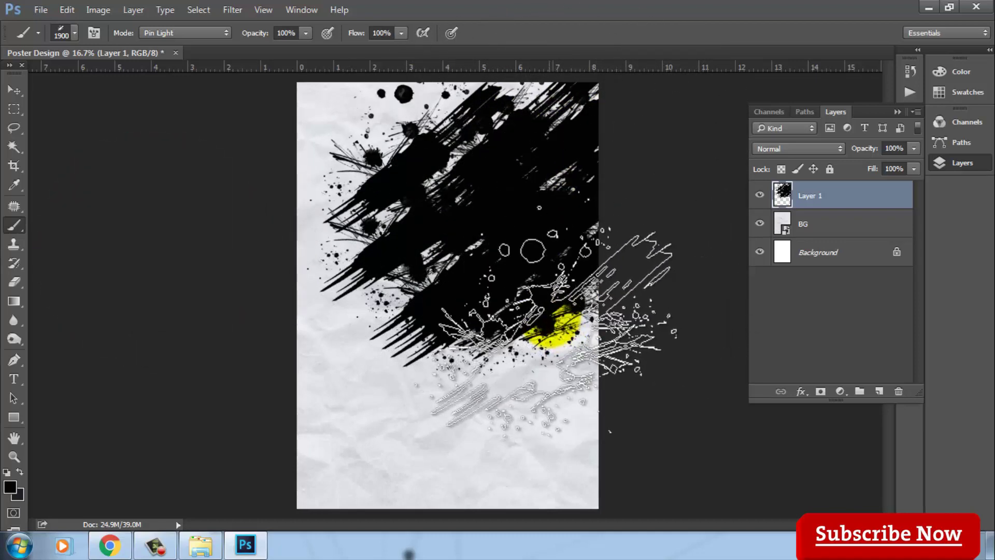
drag(552, 324, 557, 182)
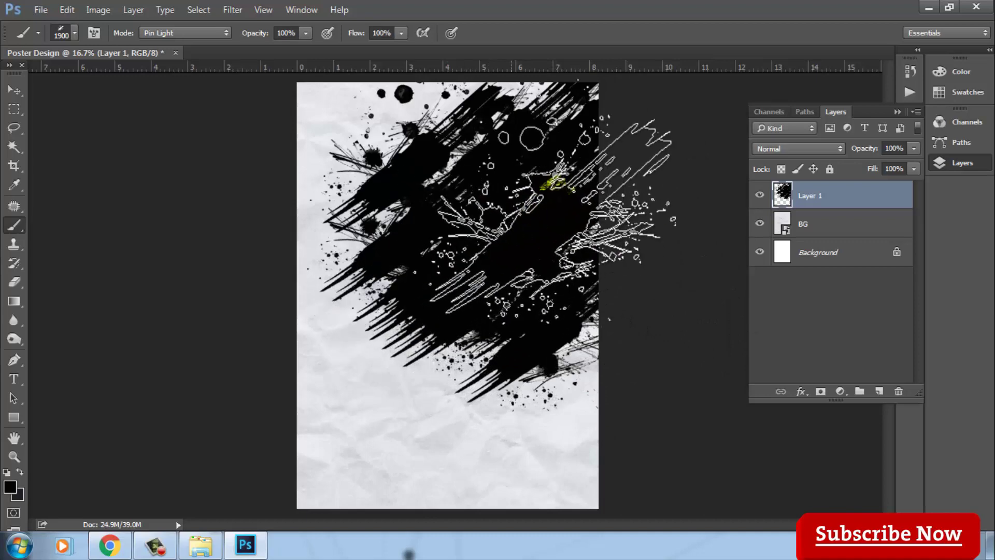
click(411, 122)
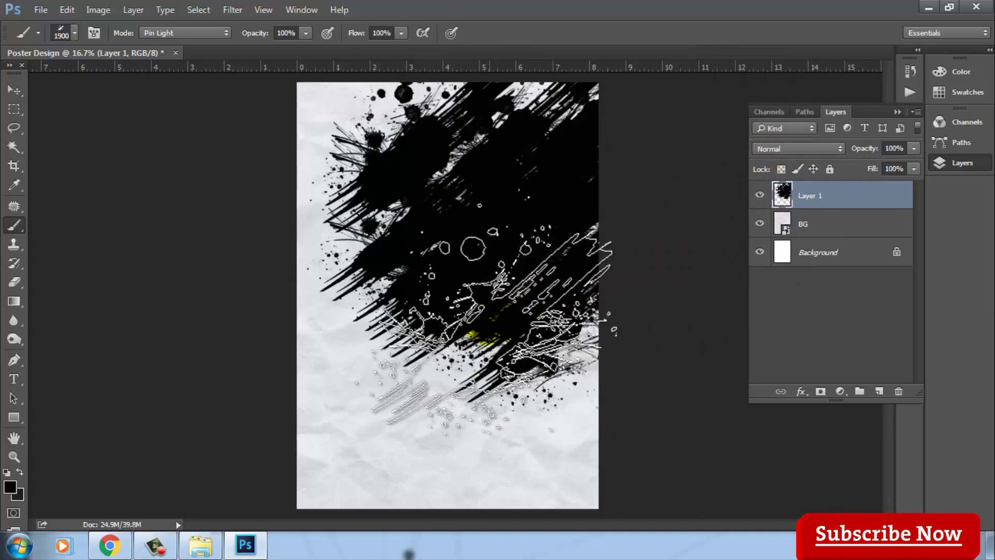
click(482, 337)
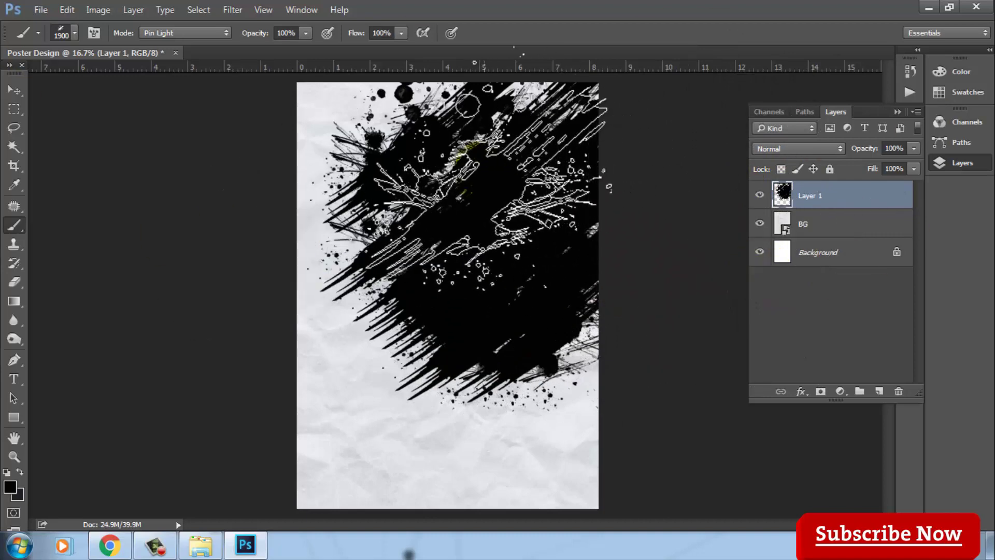
click(448, 166)
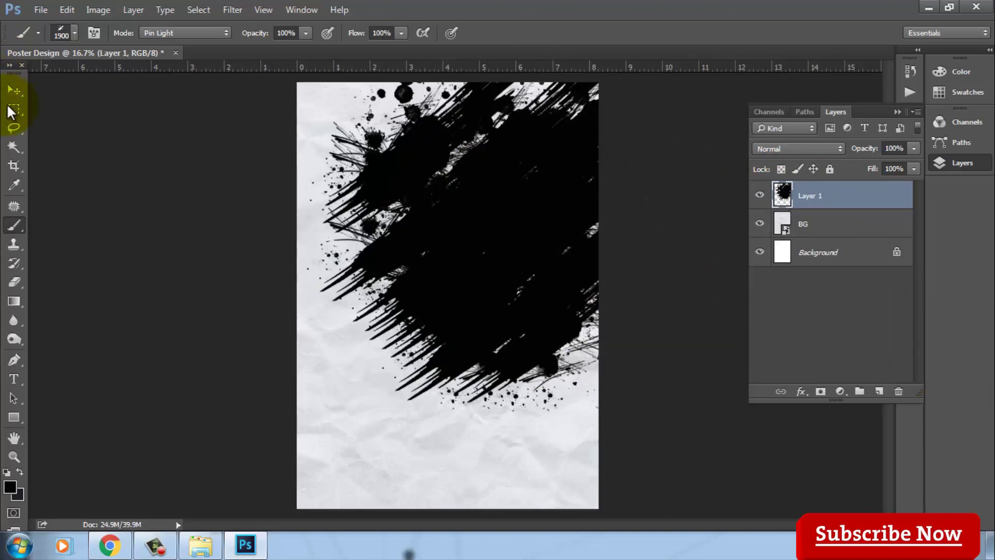
Step: Duplicate the splatter layer with Layer Via Copy
click(14, 91)
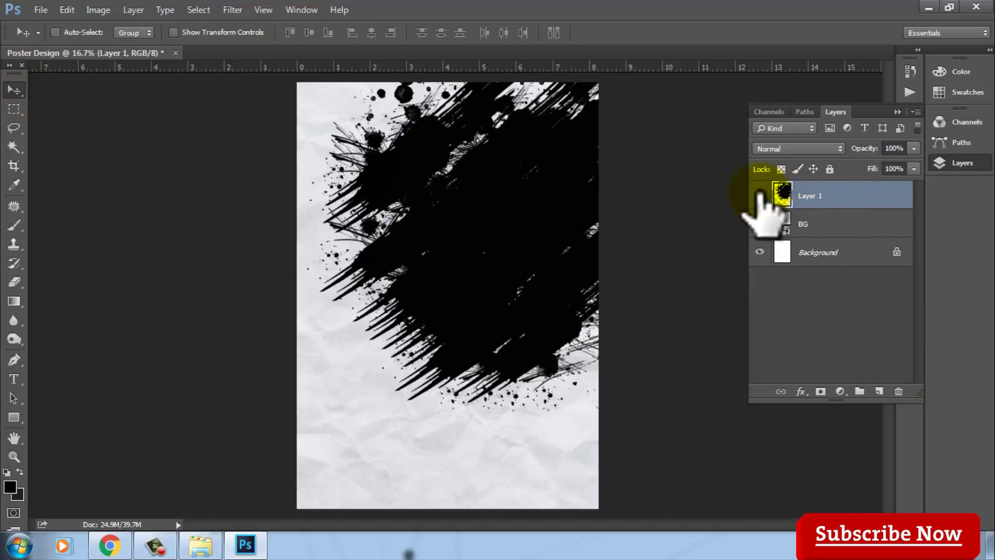
click(759, 196)
click(760, 195)
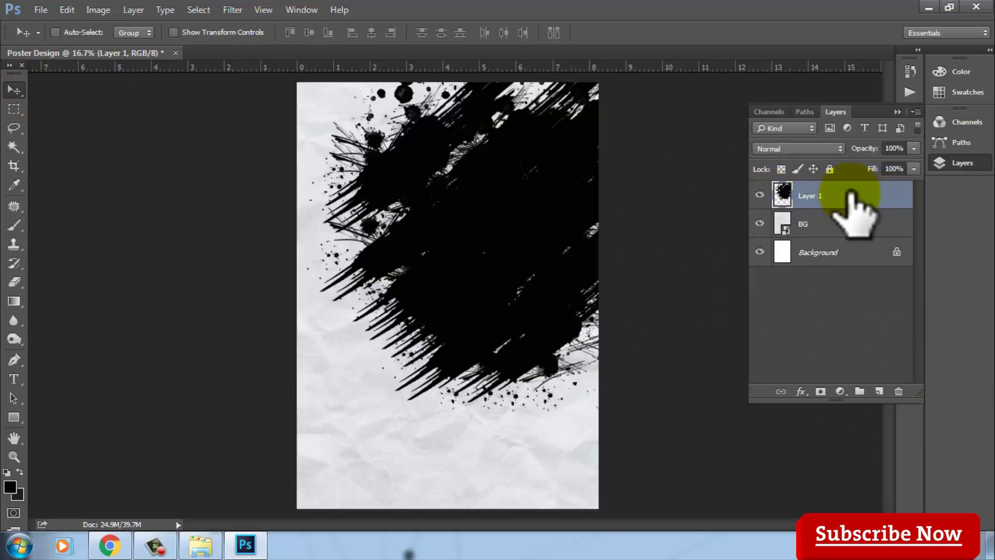
click(134, 9)
mouse_move(233, 9)
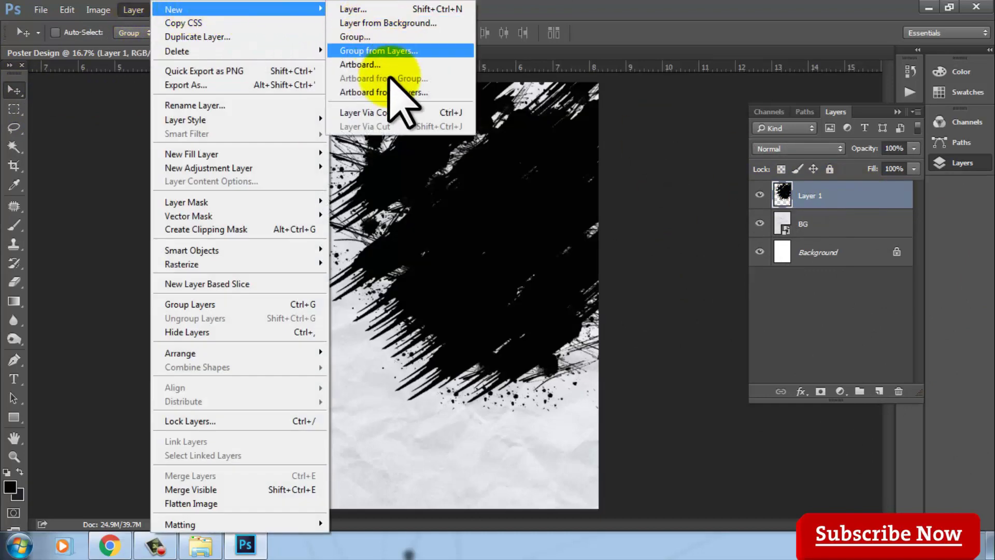
click(363, 112)
click(760, 195)
text(work)
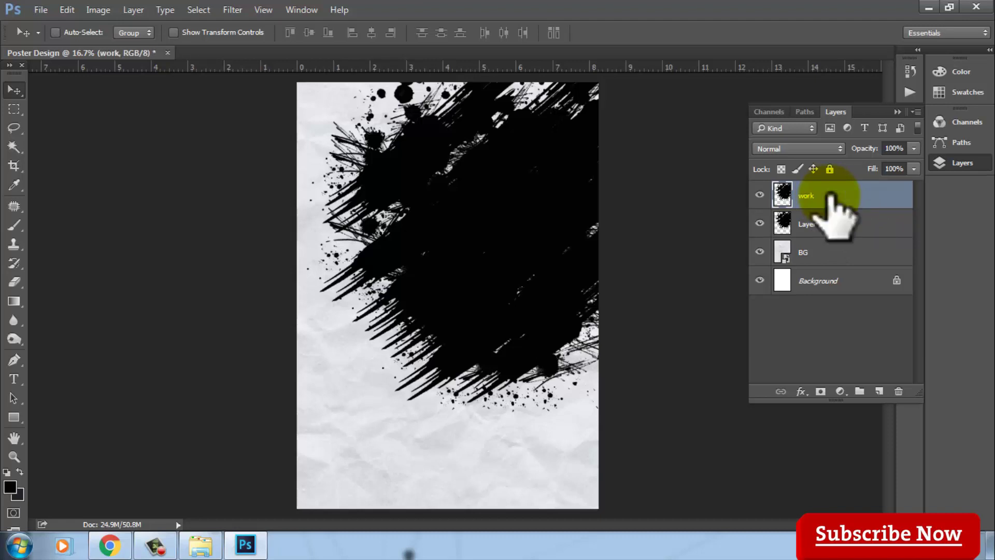
Step: Rename the two splatter layers copy and work, and select work
click(809, 225)
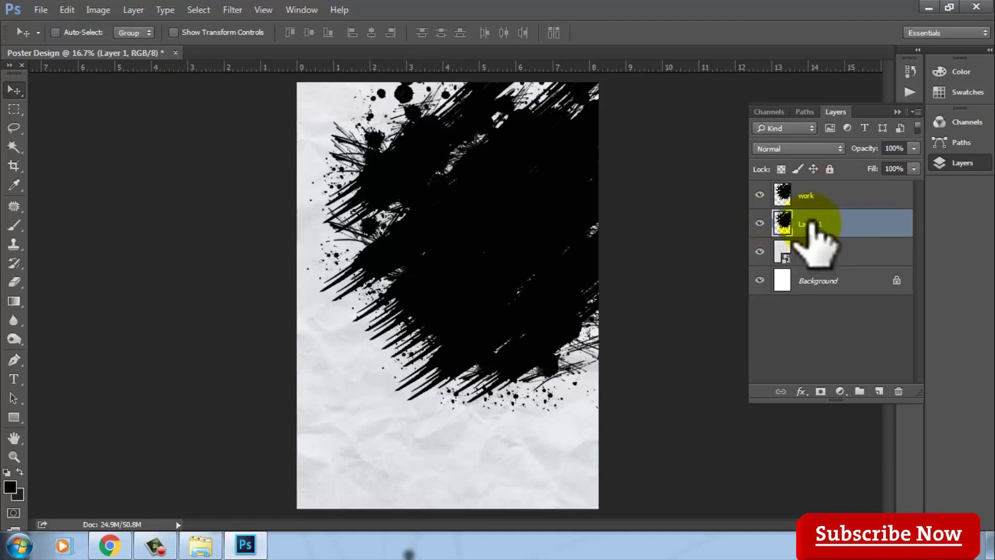
double_click(817, 225)
text(copy)
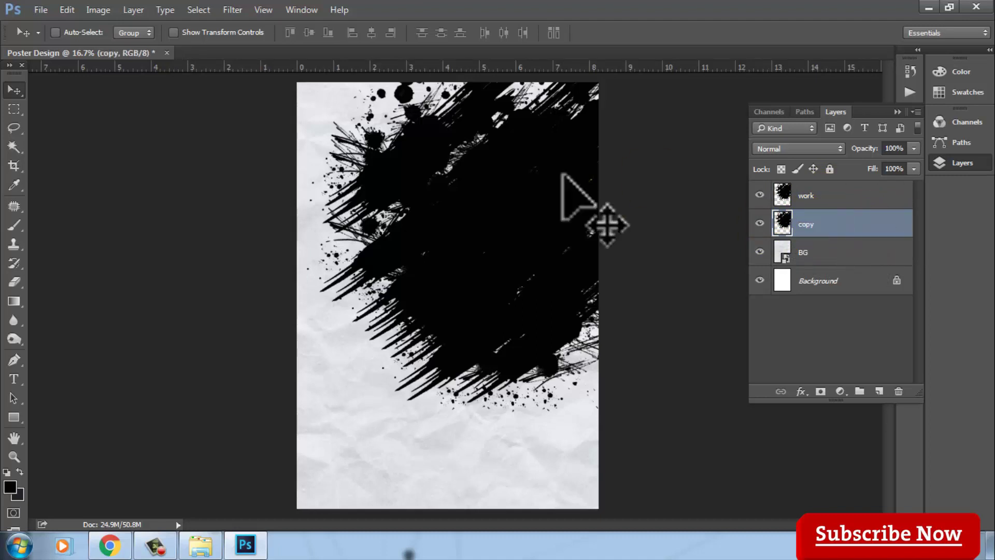
click(872, 197)
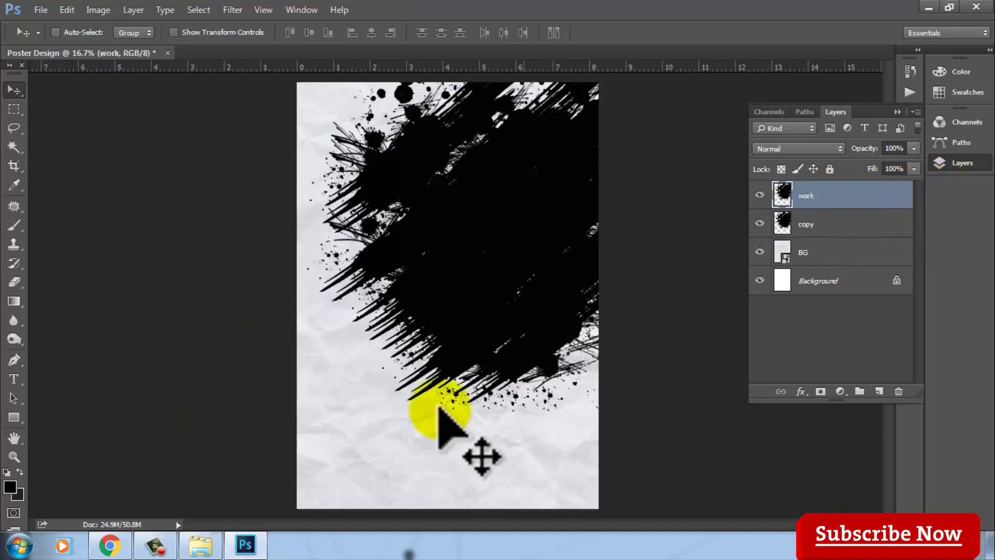
Step: Place the globe-and-hands travel image and enlarge it over the upper two-thirds of the poster
click(212, 550)
mouse_move(280, 182)
mouse_down()
mouse_move(267, 541)
mouse_move(454, 161)
mouse_up()
drag(511, 255, 521, 189)
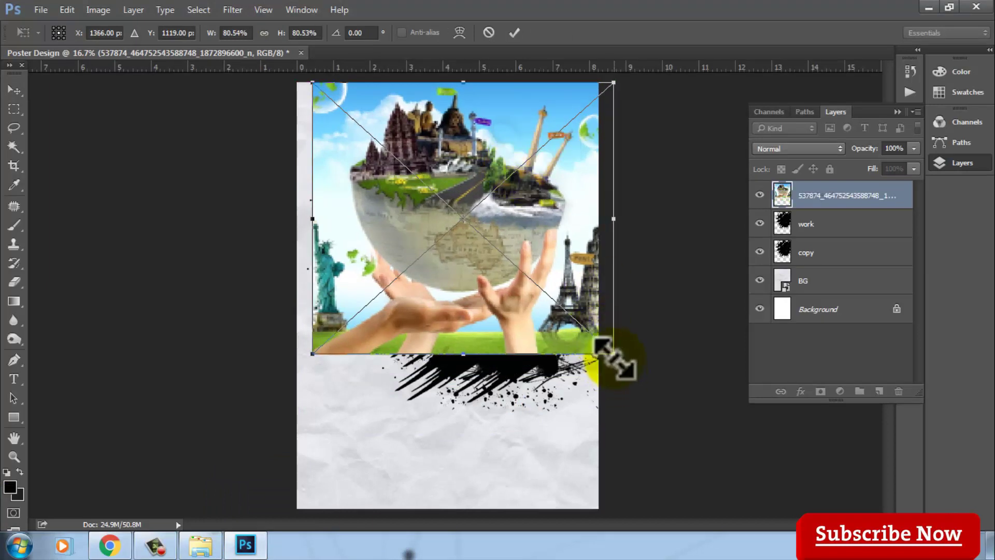
drag(618, 363, 645, 387)
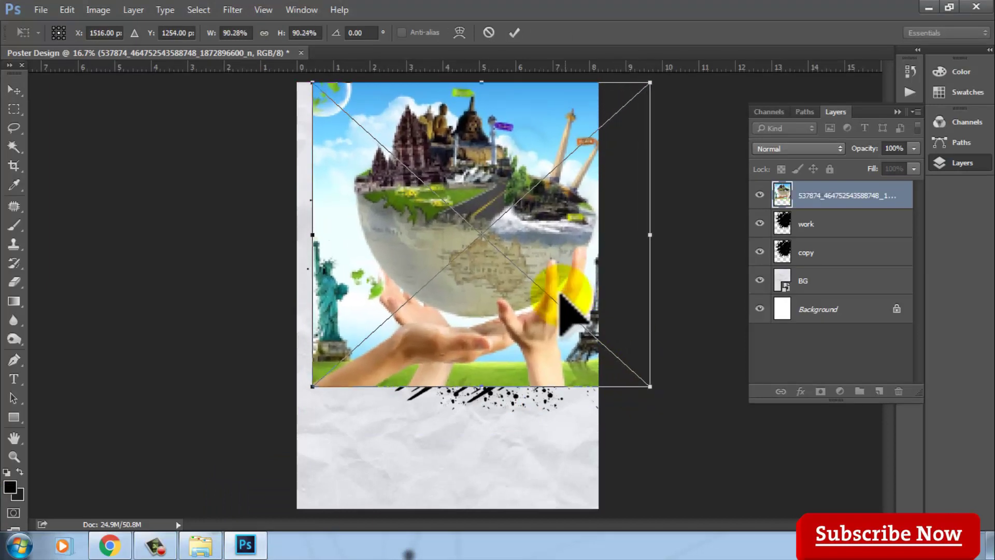
drag(573, 333, 560, 302)
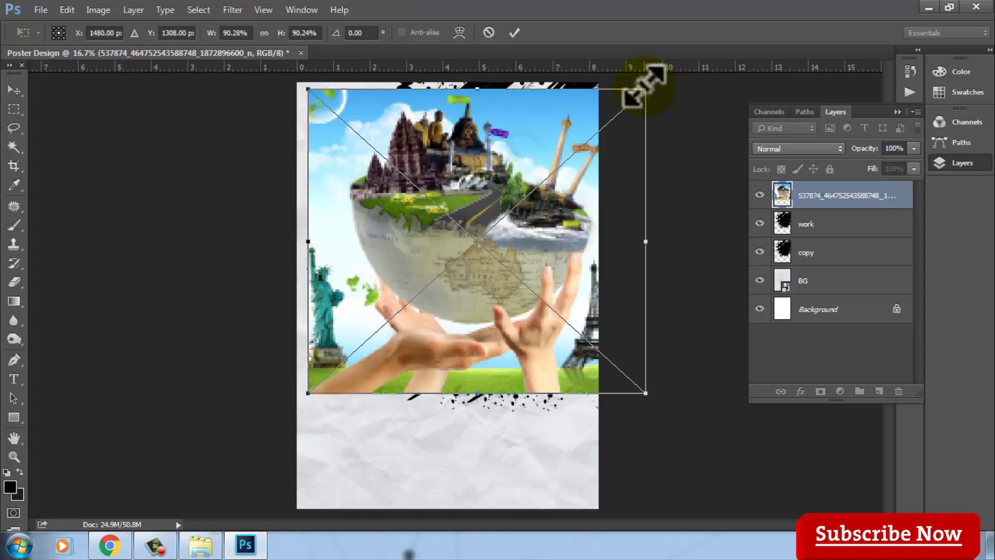
drag(645, 88, 655, 81)
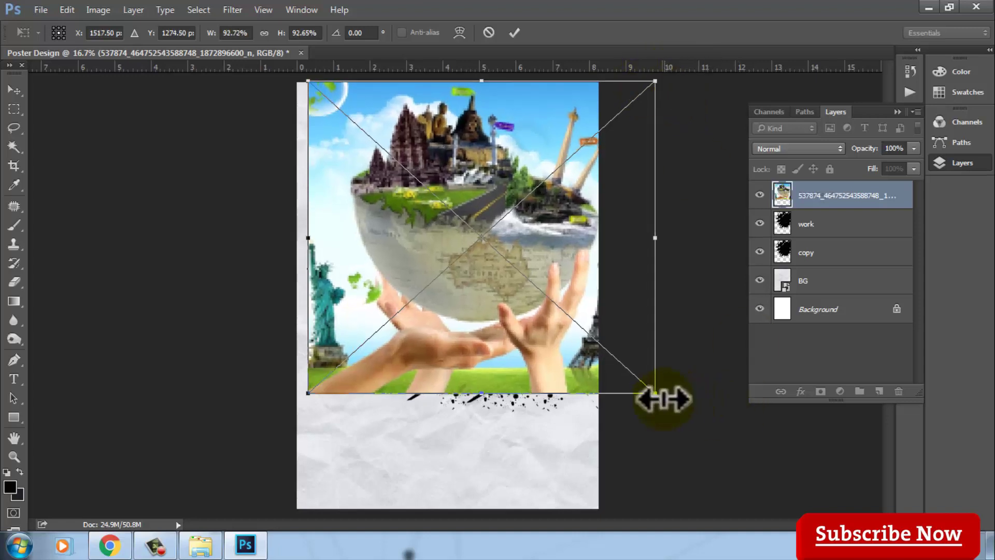
drag(655, 394, 660, 399)
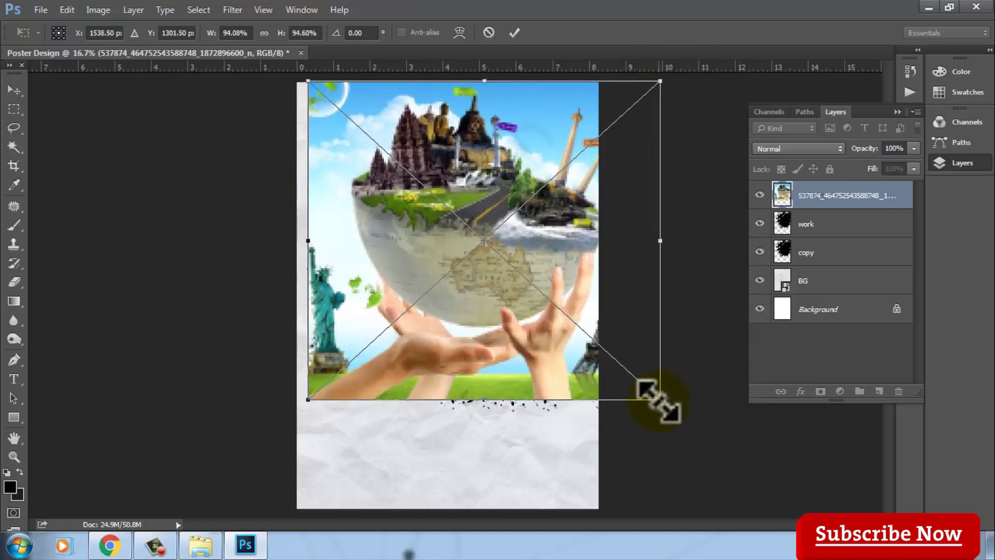
click(514, 32)
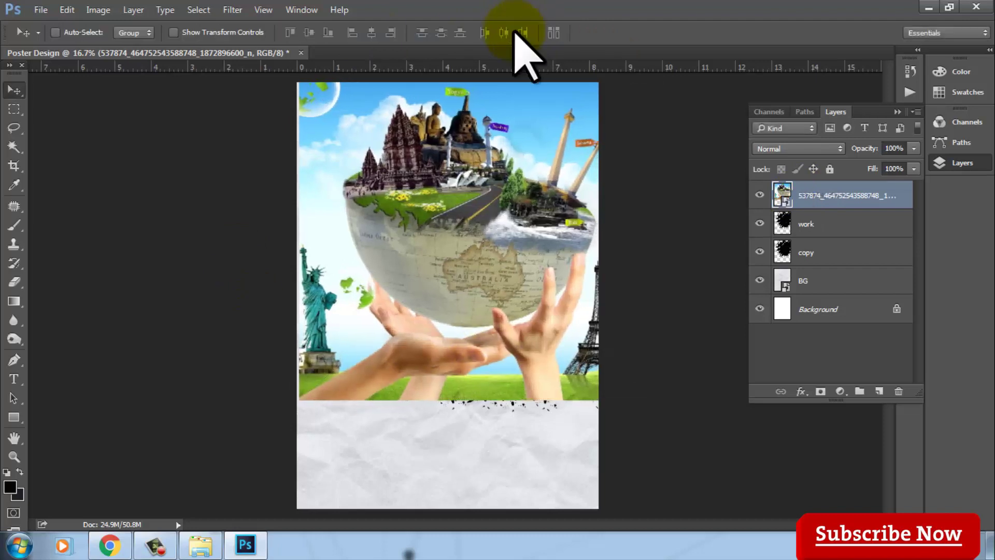
Step: Nudge the globe image vertically into position with Shift+arrow keys
key(shift+Down)
key(shift+Down)
key(shift+Down)
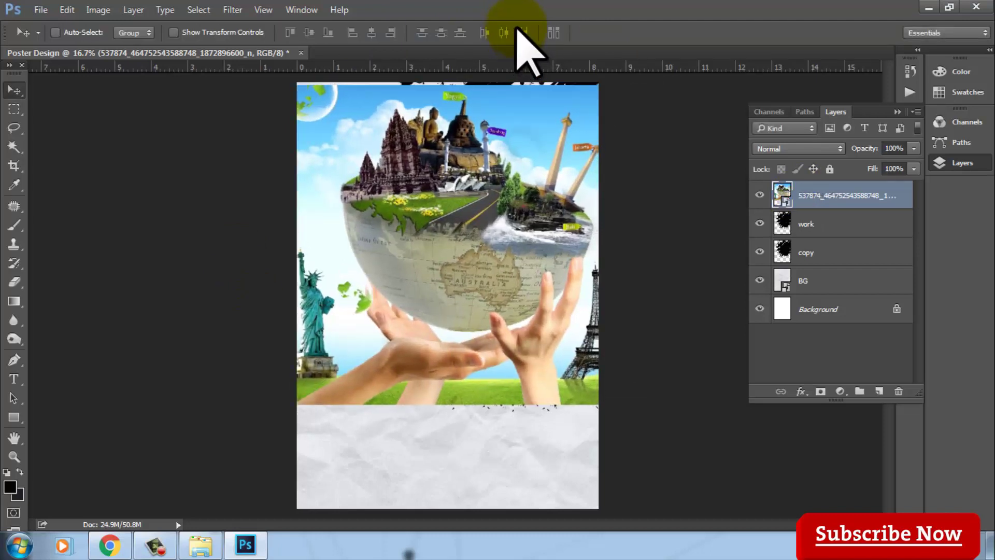
key(shift+Down)
key(shift+Up)
key(shift+Up)
key(shift+Up)
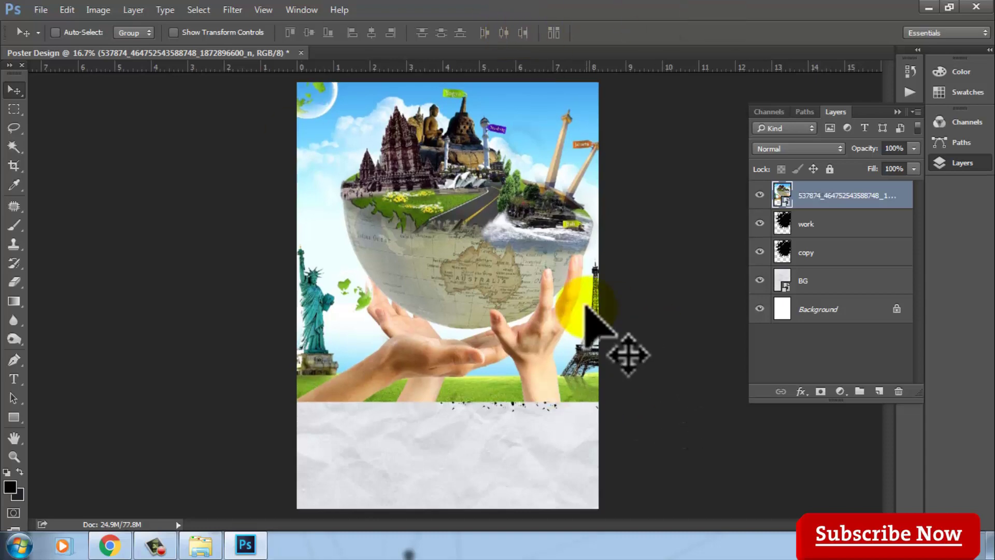
Step: Clip the globe image to the work splatter layer, then select the copy layer
click(760, 194)
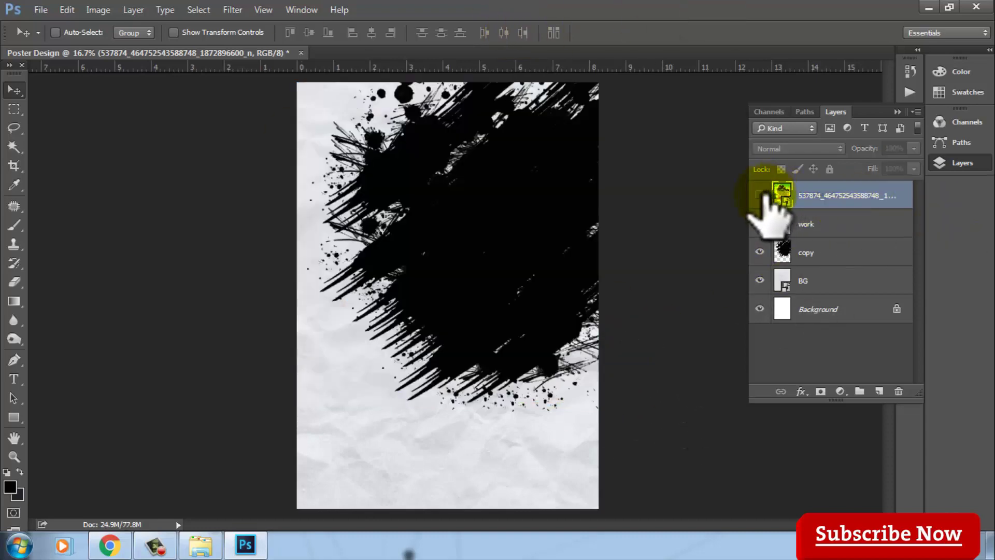
click(760, 195)
right_click(900, 198)
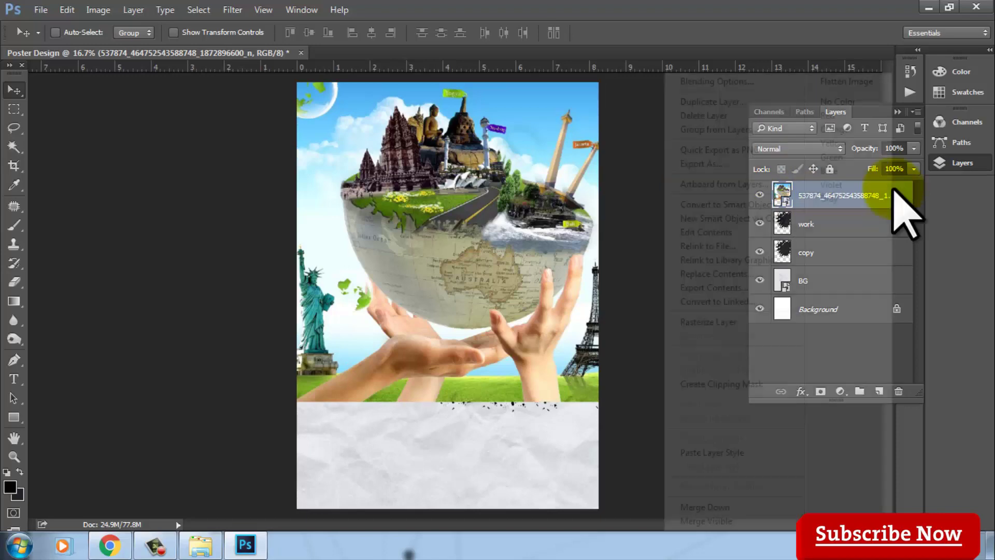
click(740, 382)
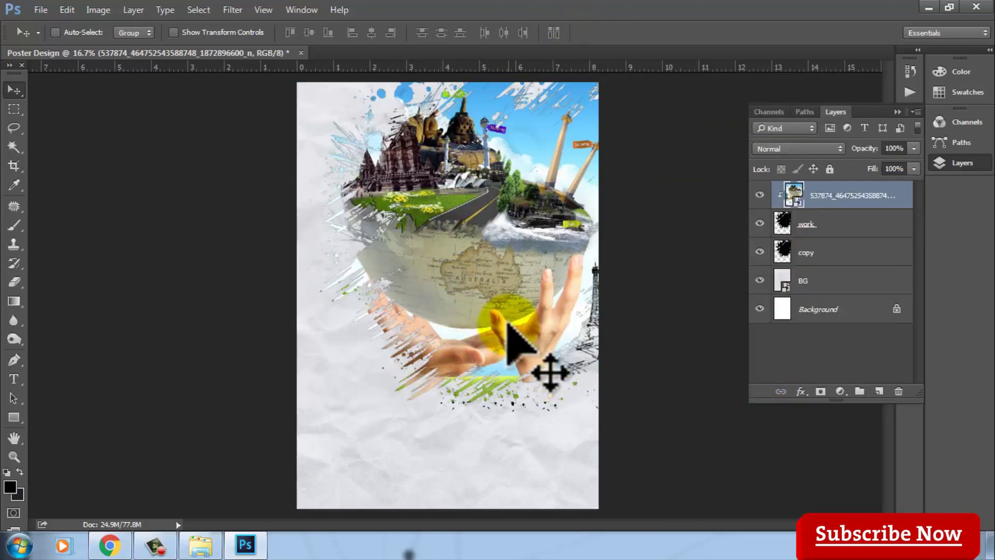
click(824, 227)
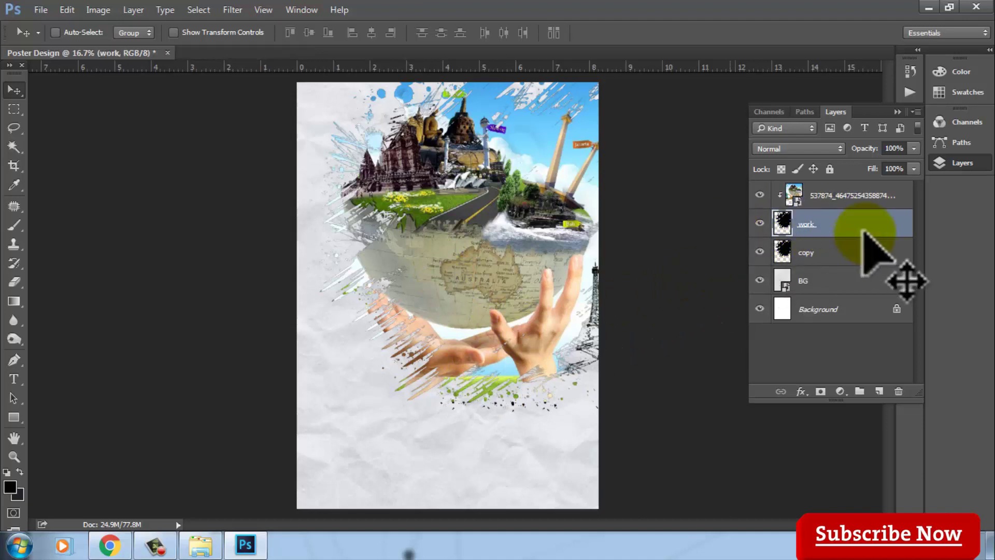
click(861, 254)
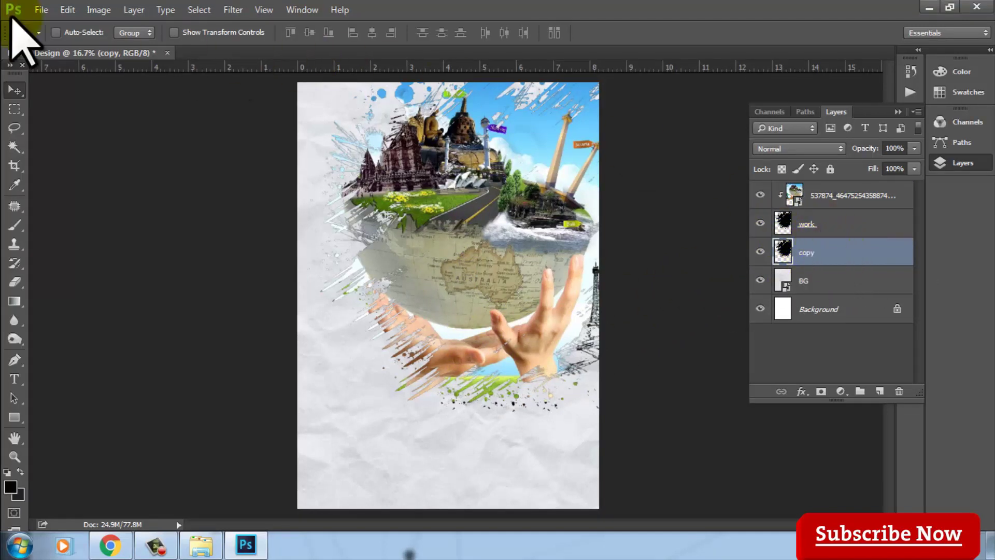
Step: Free-transform the copy splatter layer slightly larger at its left, bottom and right edges
click(67, 9)
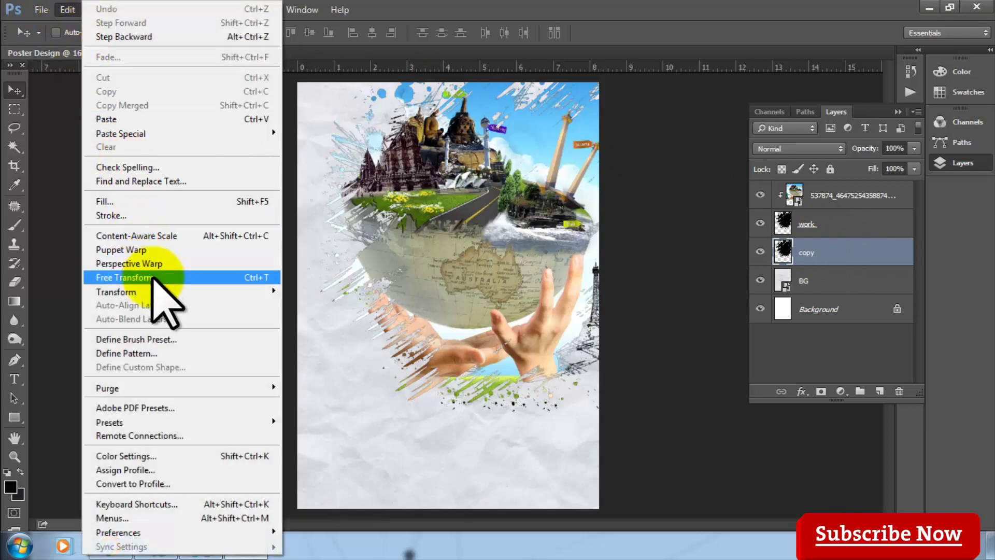
click(155, 277)
drag(299, 416, 286, 422)
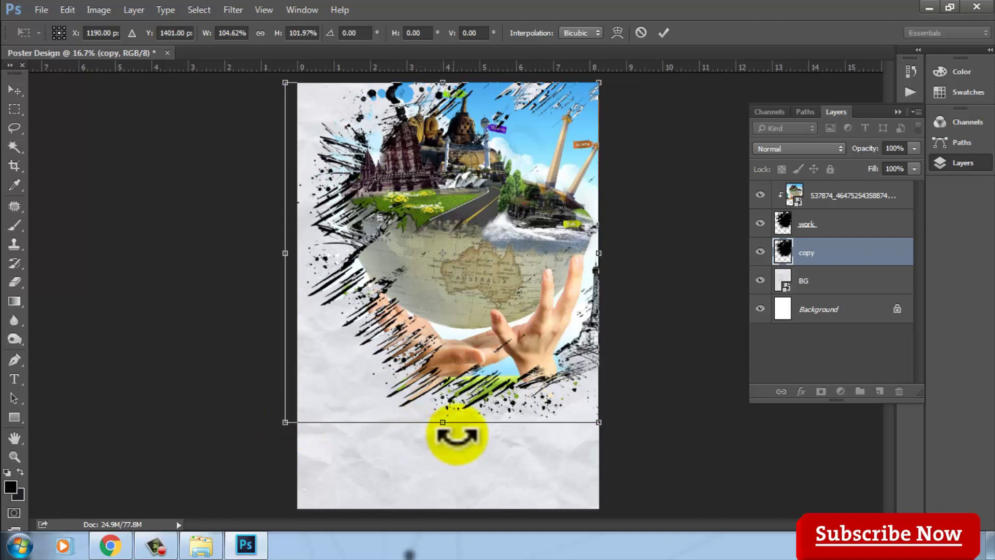
drag(446, 422, 446, 426)
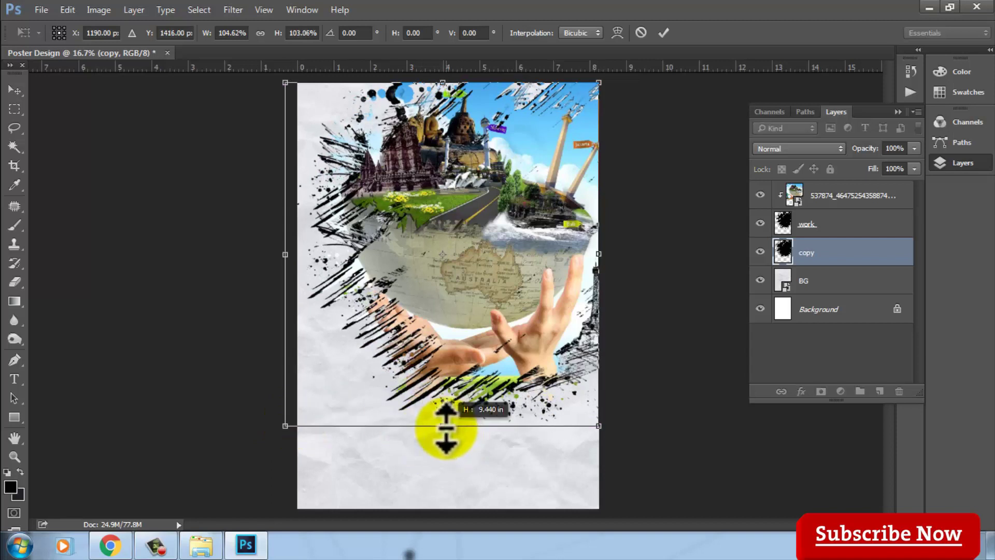
drag(603, 255, 612, 255)
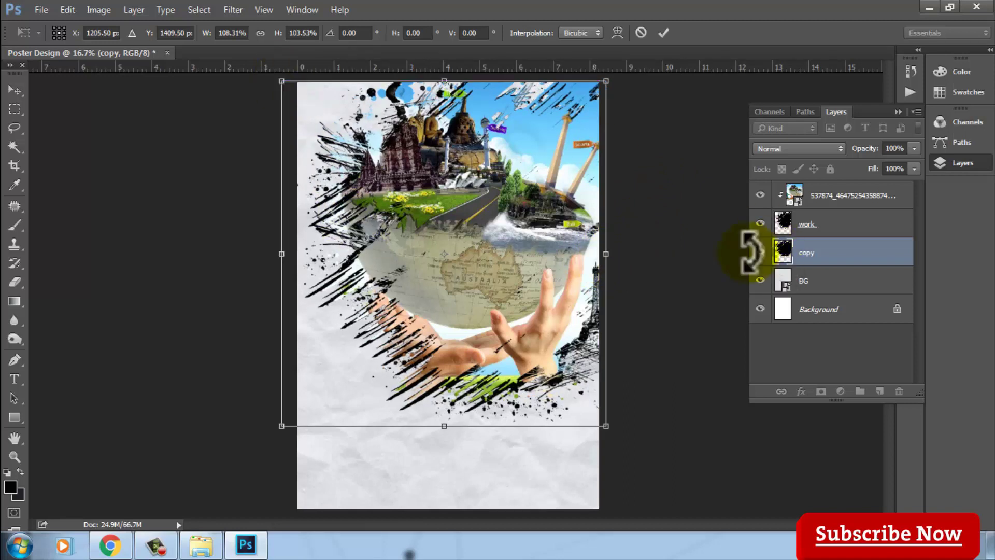
click(664, 33)
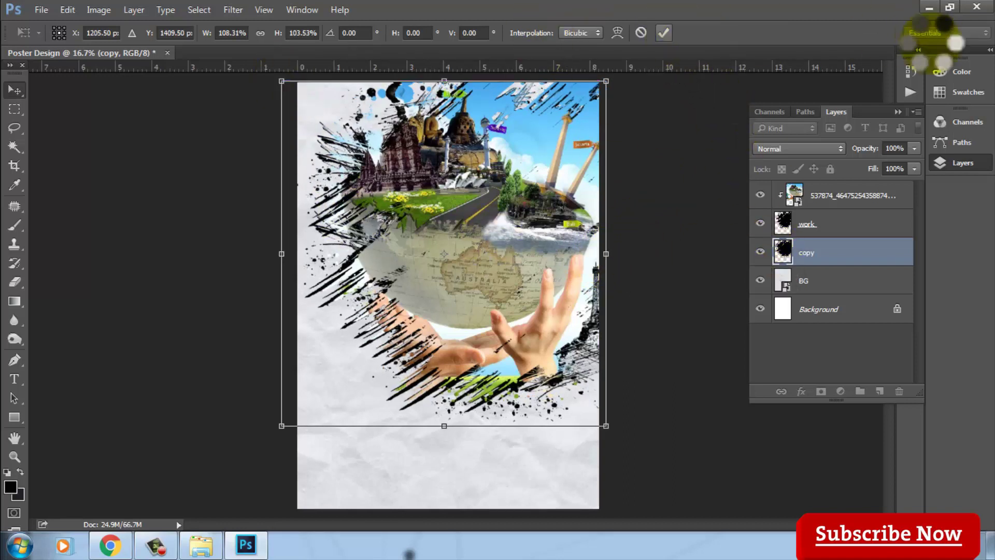
Step: Select the globe, work and copy layers together
drag(845, 199, 855, 249)
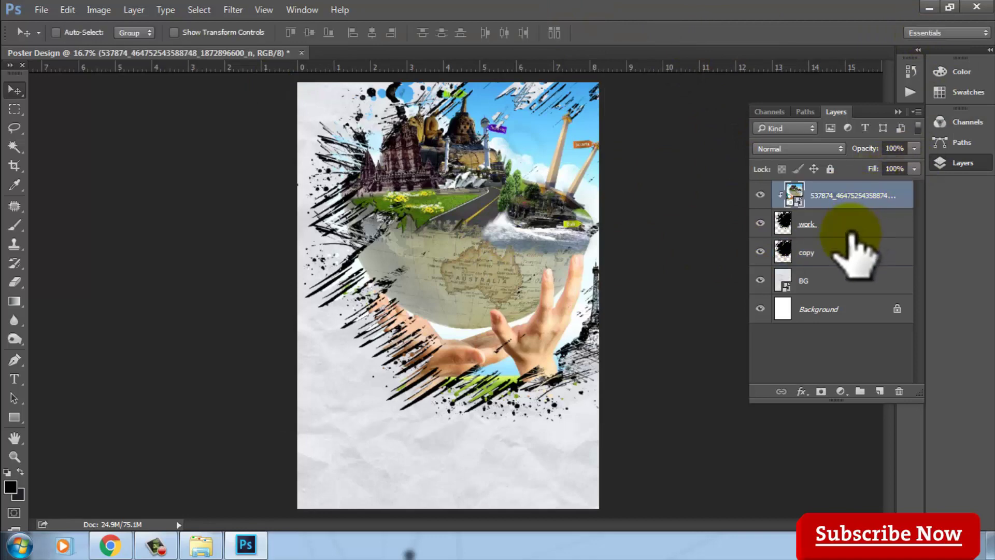
ctrl+click(852, 231)
ctrl+click(845, 254)
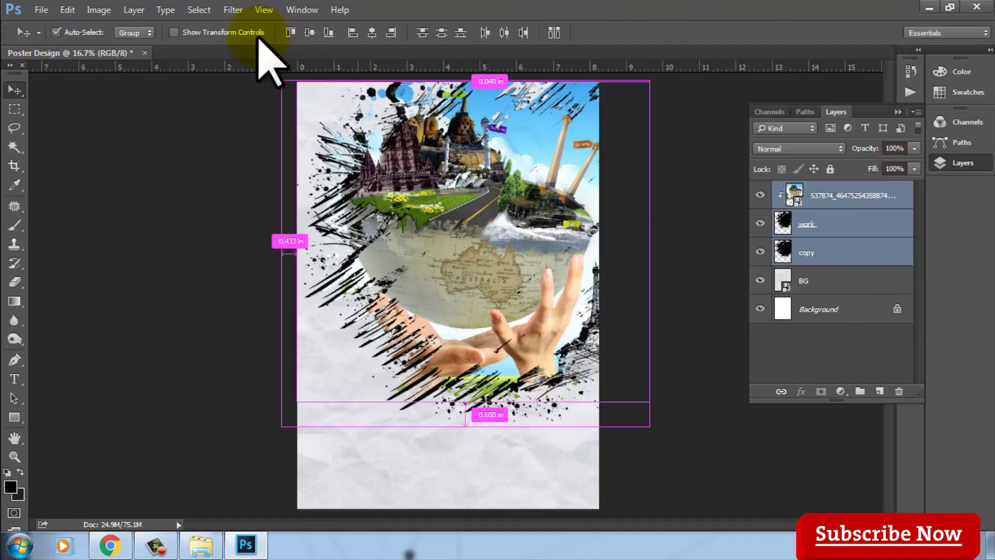
Step: Scale the globe photo and both splatter layers down to about 94%, shifted slightly right
click(67, 9)
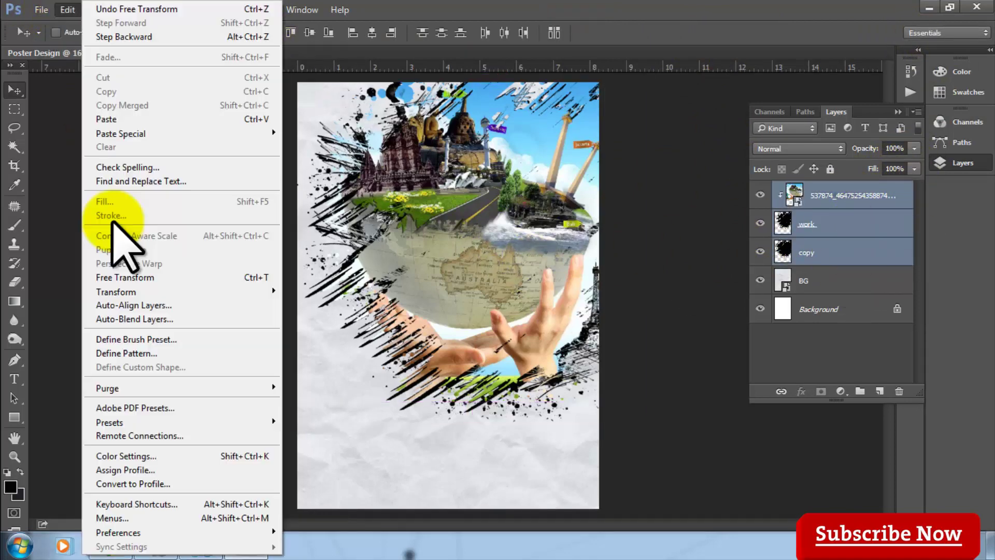
click(190, 281)
drag(285, 424, 313, 408)
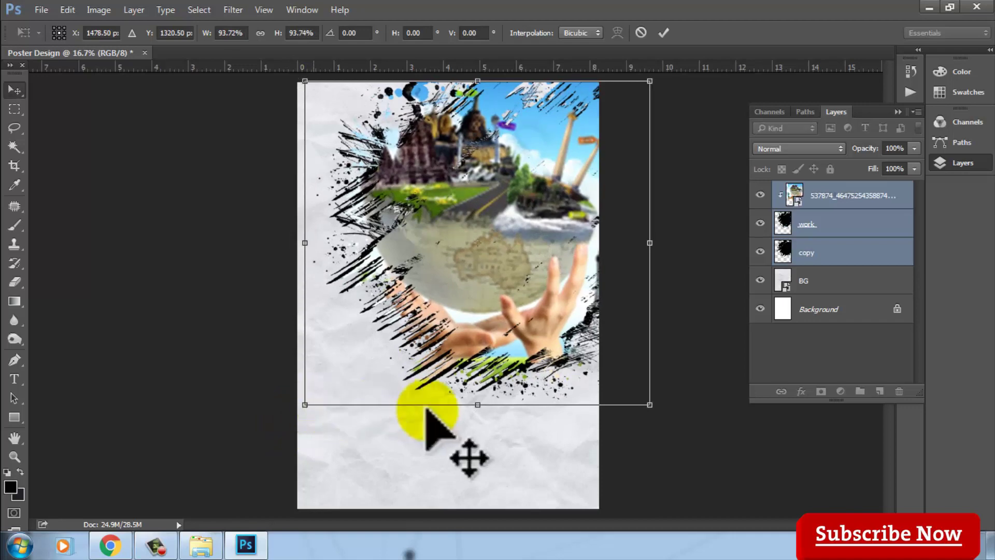
key(Return)
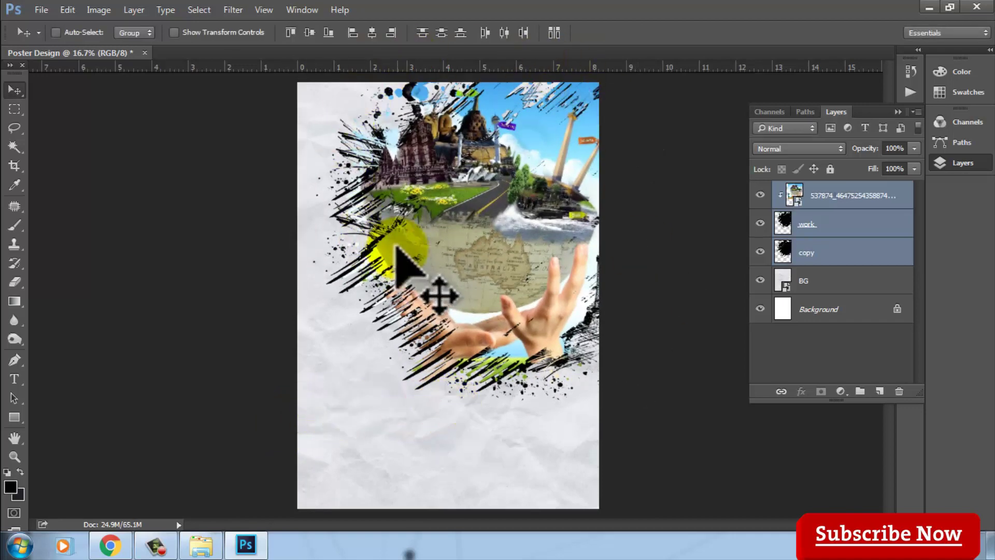
key(ctrl)
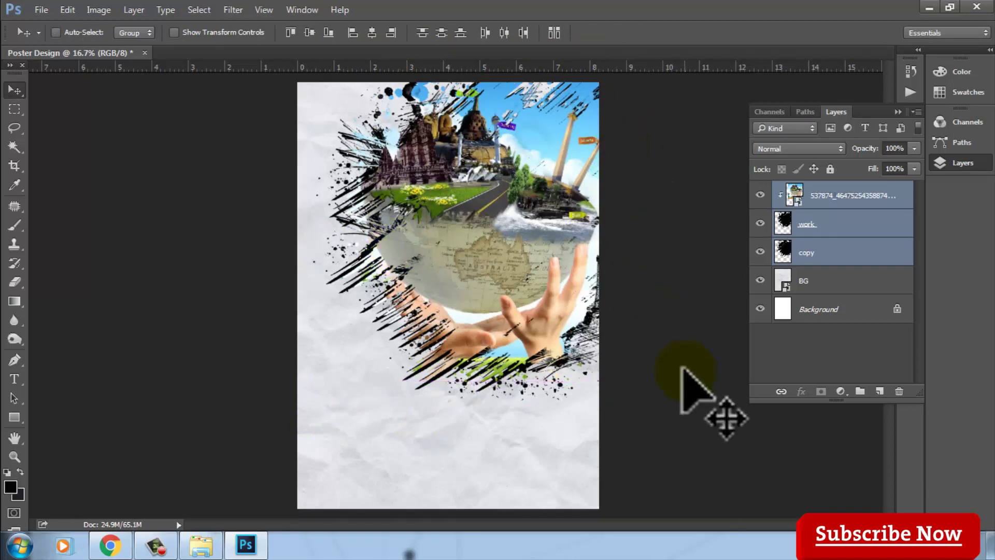
Step: Set the copy splatter layer to Linear Light blending at 82% opacity
click(839, 252)
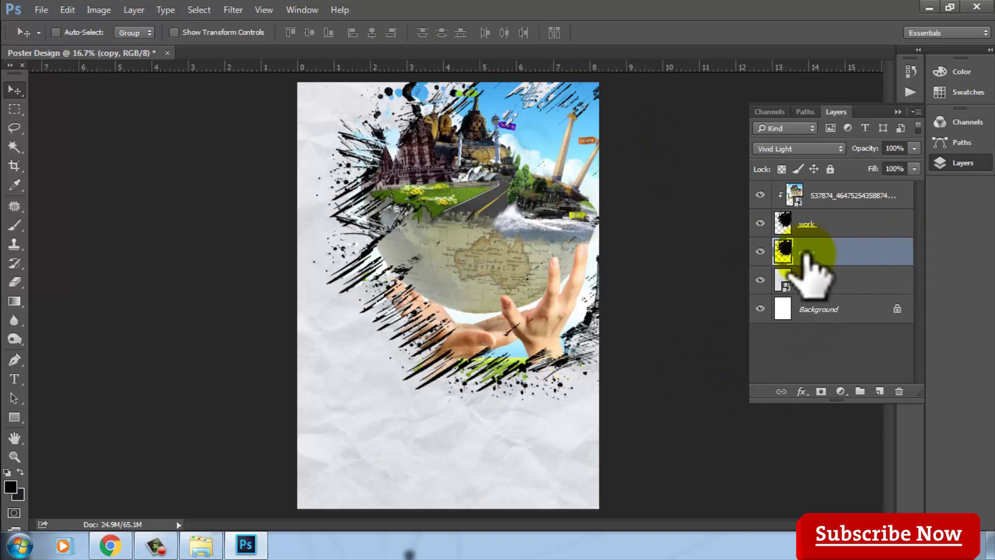
click(786, 152)
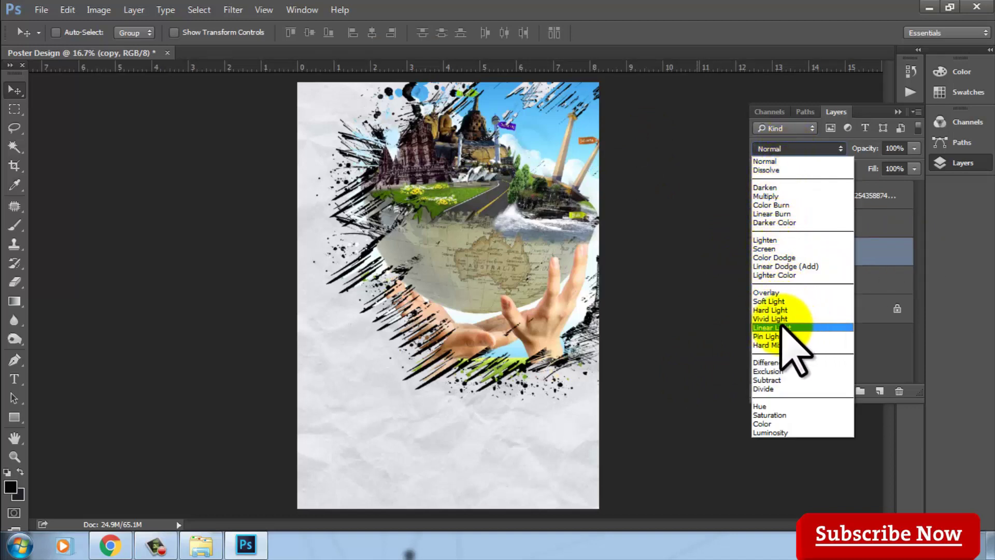
click(807, 327)
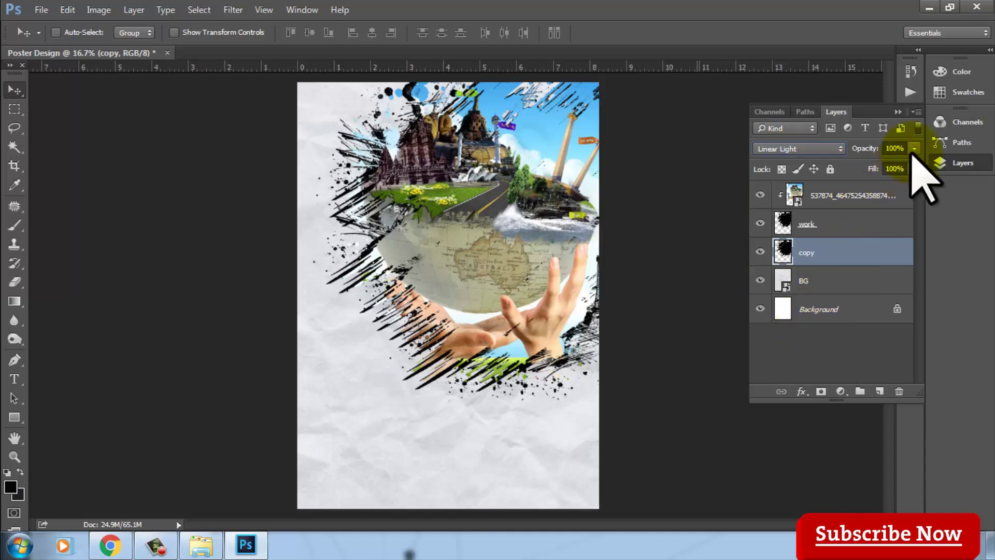
drag(910, 165, 907, 165)
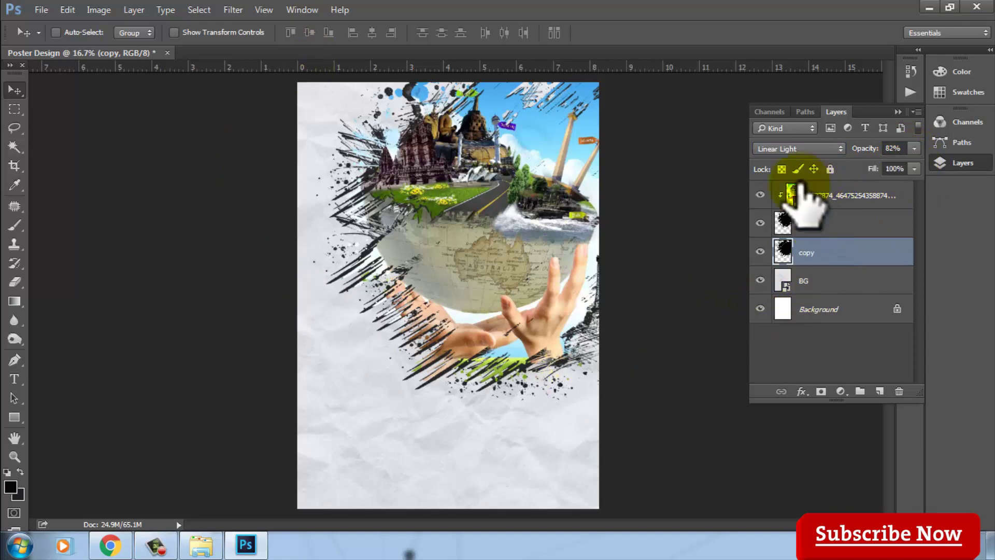
click(842, 196)
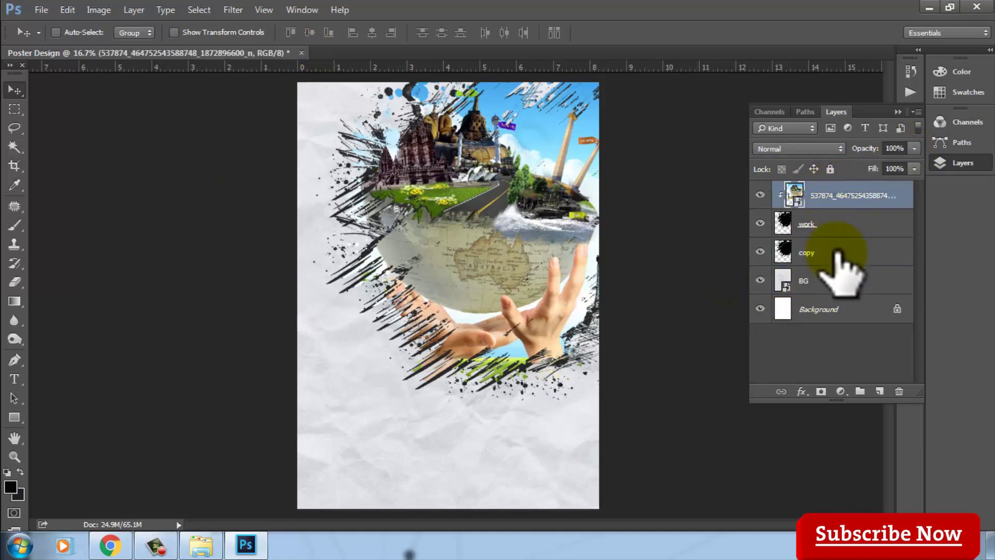
Step: Put the globe photo, work, copy and BG layers into a group named BG, then hide it
shift+click(838, 282)
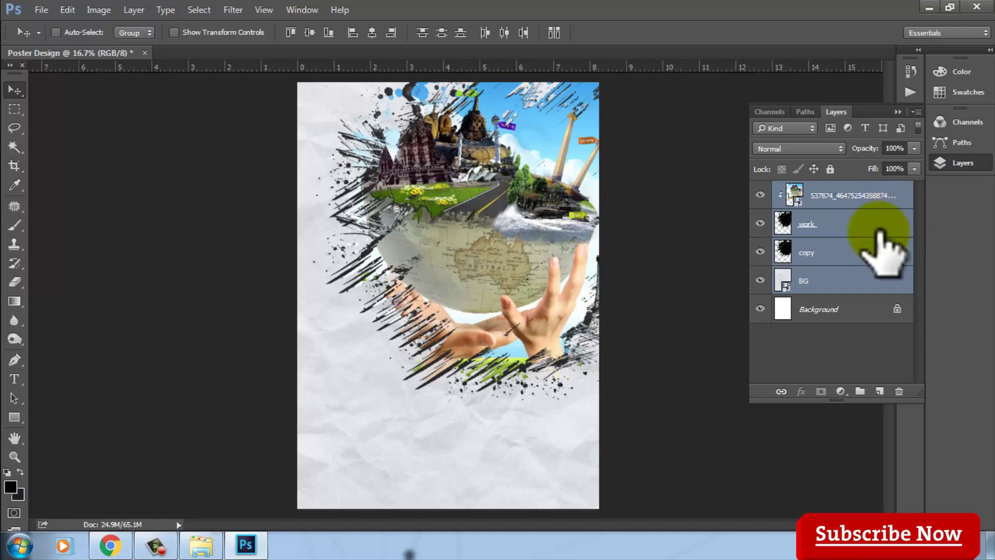
click(860, 389)
text(BG)
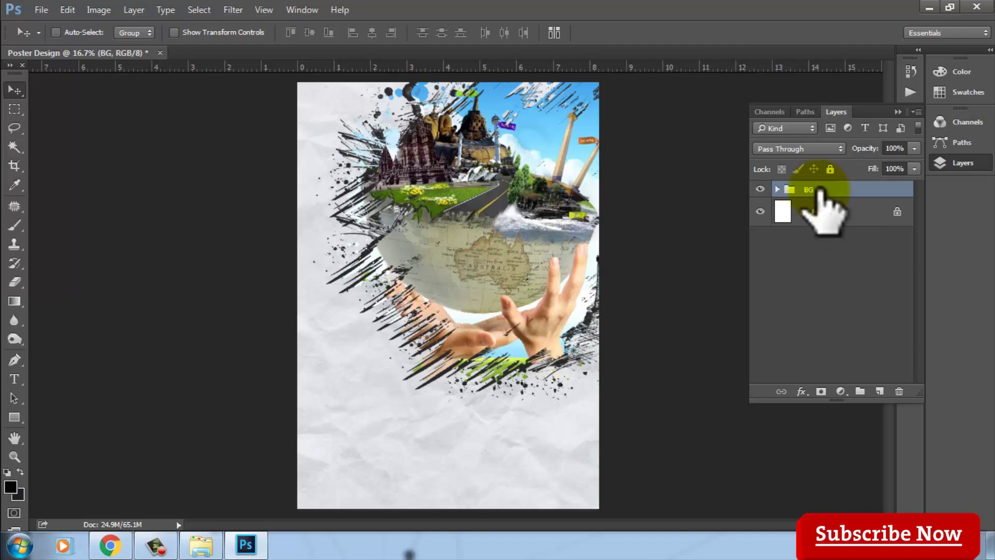
click(760, 190)
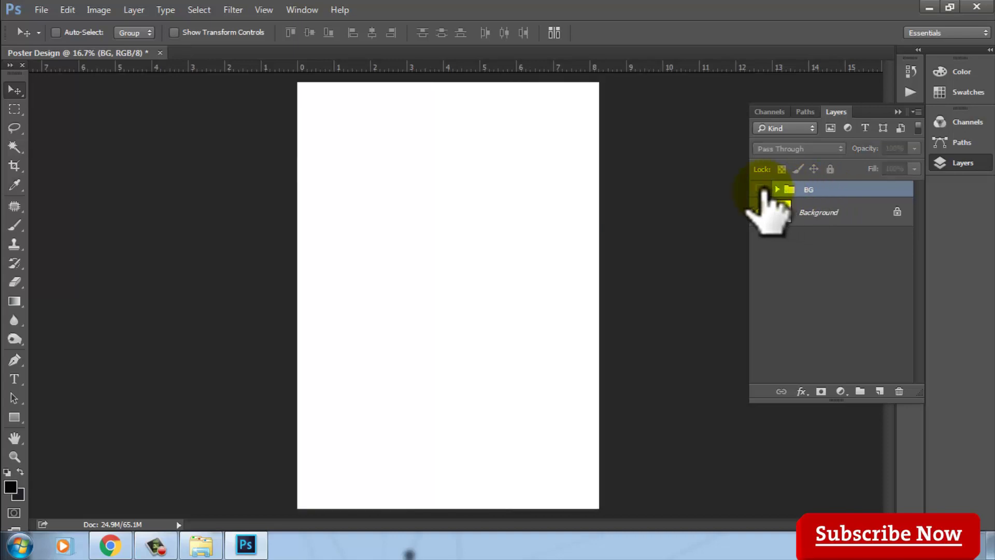
Step: Make the BG group visible again and open Text.psd
click(760, 189)
click(38, 9)
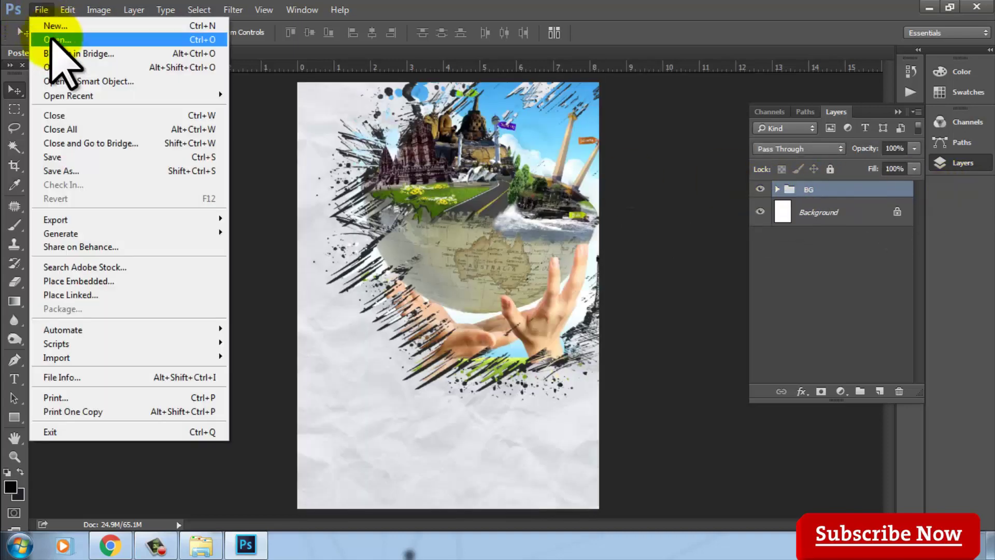
click(159, 40)
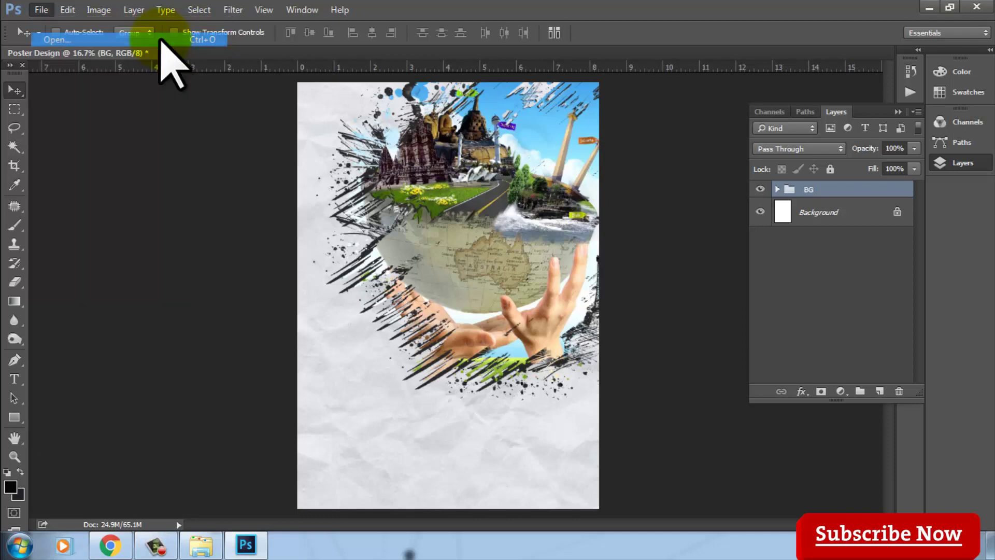
click(396, 139)
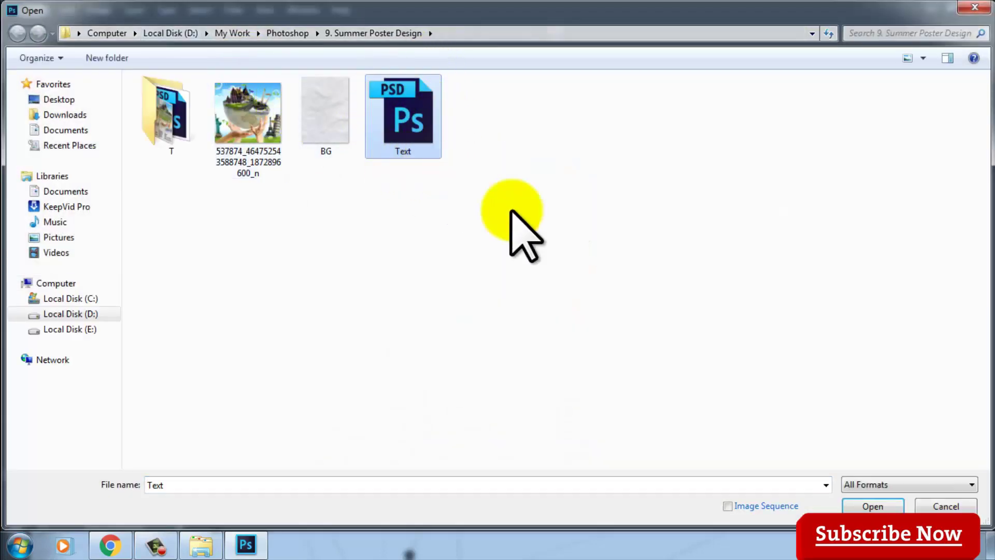
click(873, 506)
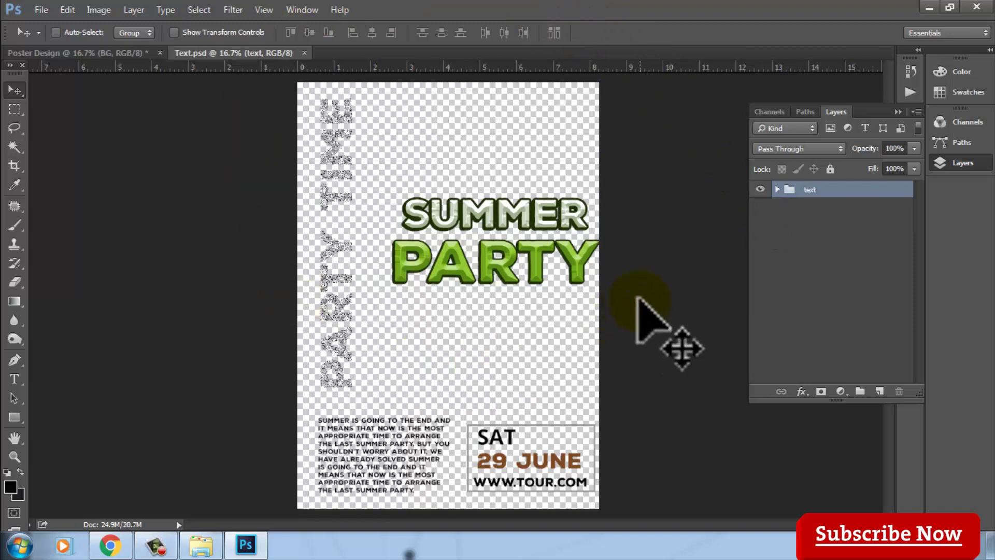
Step: Expand the Text.psd text groups and toggle the date box, PARTY TIME and TOP TEXT layers to preview them
click(777, 189)
click(759, 206)
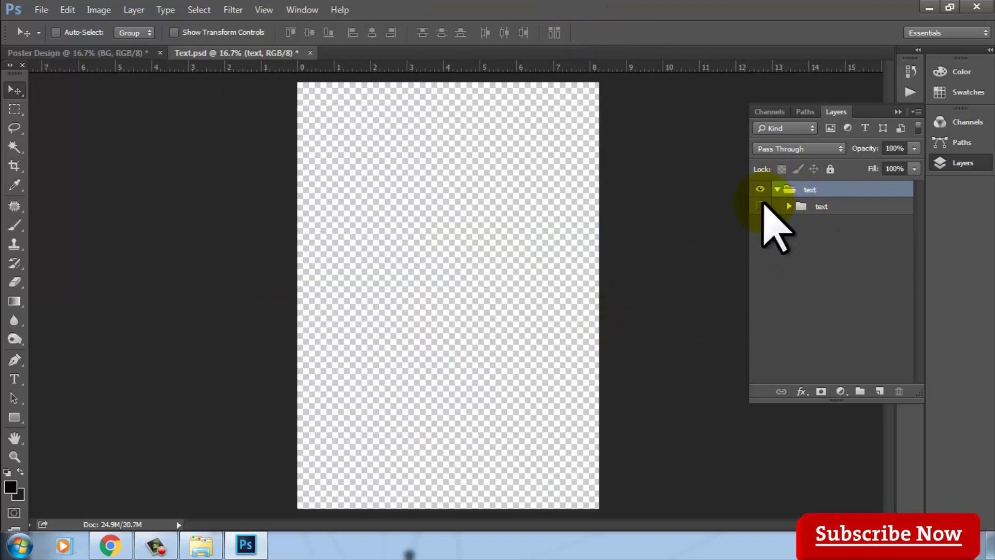
click(788, 206)
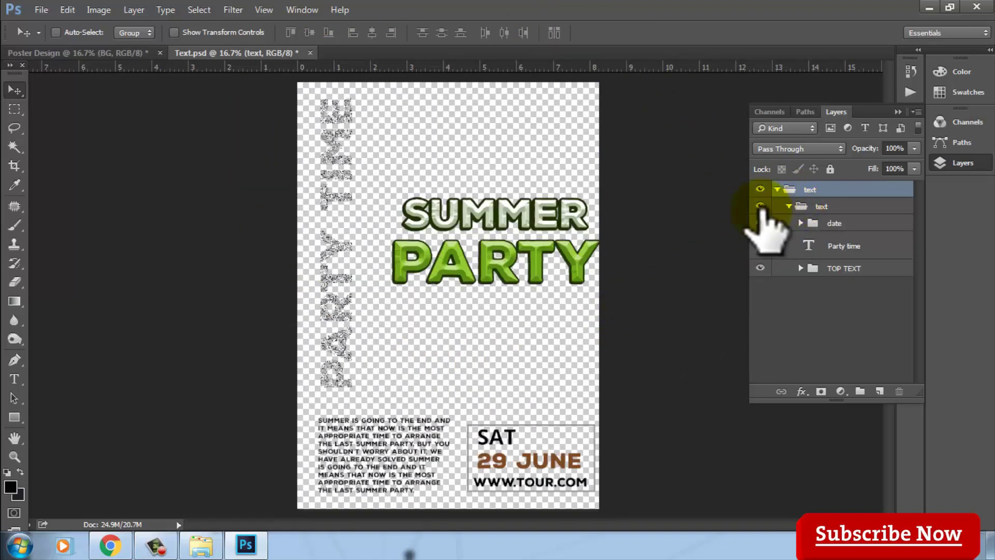
click(759, 206)
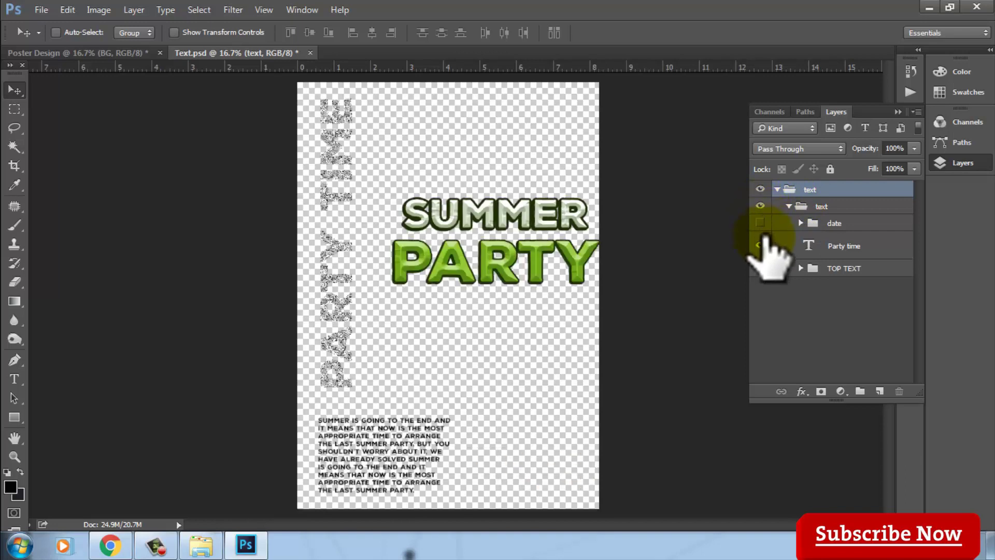
click(760, 246)
click(759, 268)
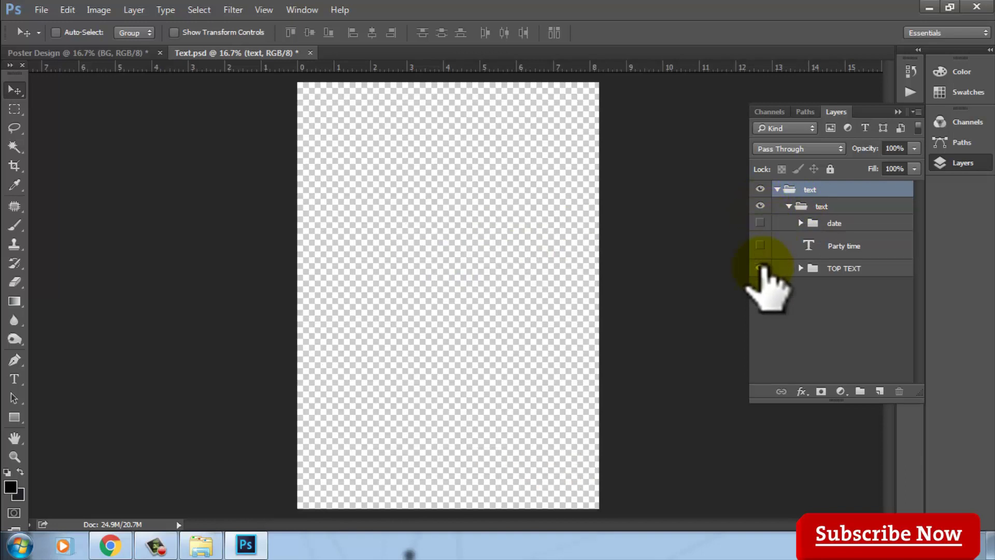
click(760, 267)
Step: Restore the date box and PARTY TIME visibility, collapse the groups, and drag the text group toward Poster Design
click(788, 206)
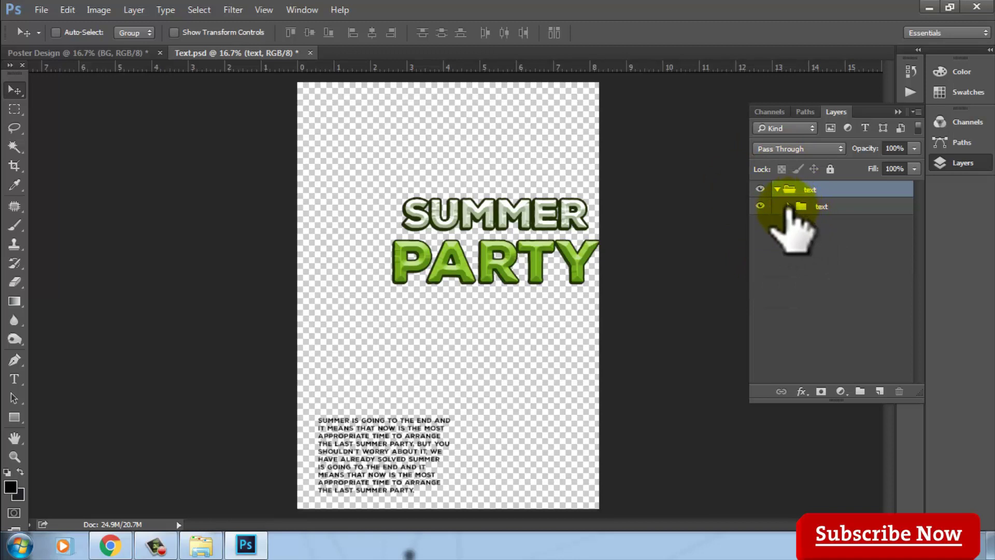
click(788, 206)
click(759, 224)
click(759, 245)
click(788, 206)
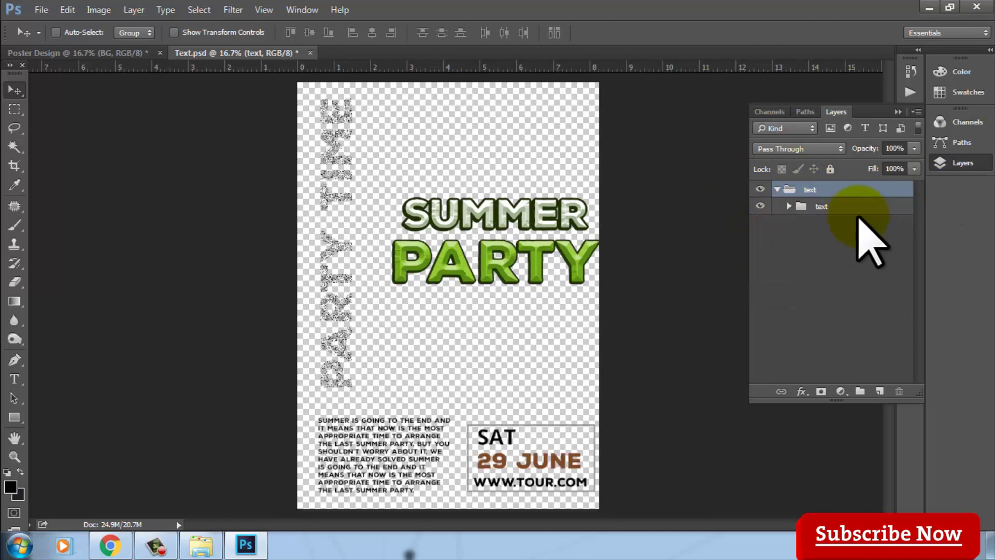
click(777, 189)
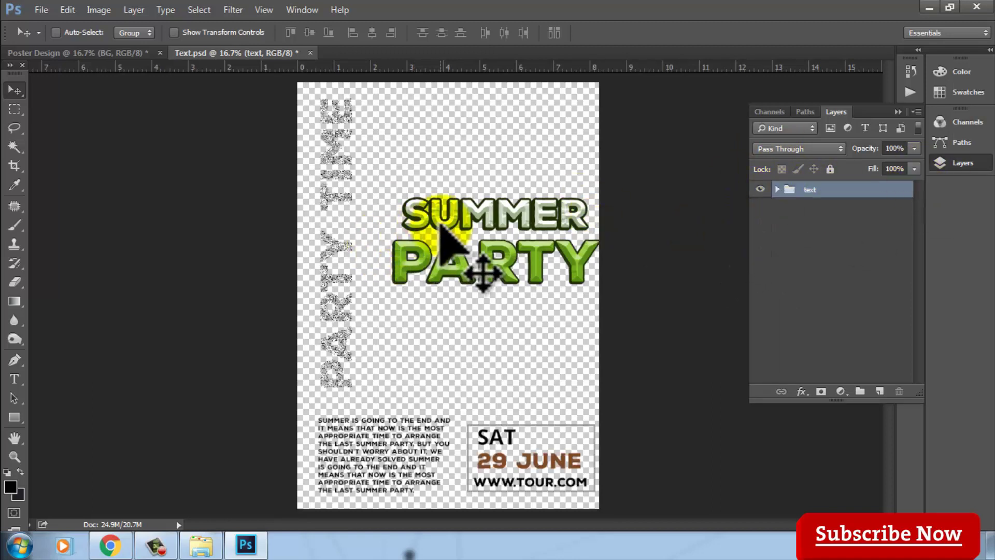
mouse_move(441, 224)
mouse_down()
mouse_move(130, 55)
mouse_move(456, 248)
mouse_up()
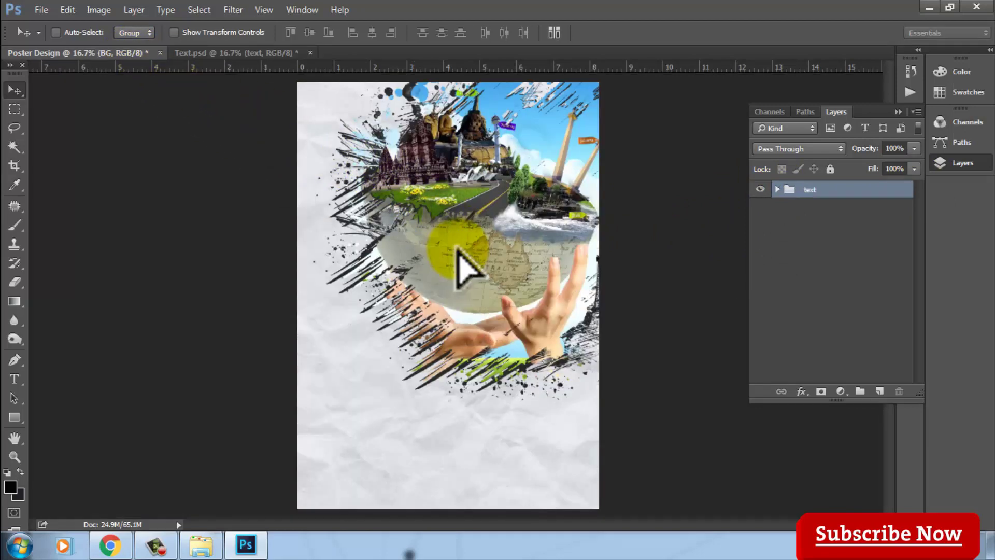
Step: Drop the text group onto the Poster Design canvas above BG and expand it
drag(456, 248, 510, 224)
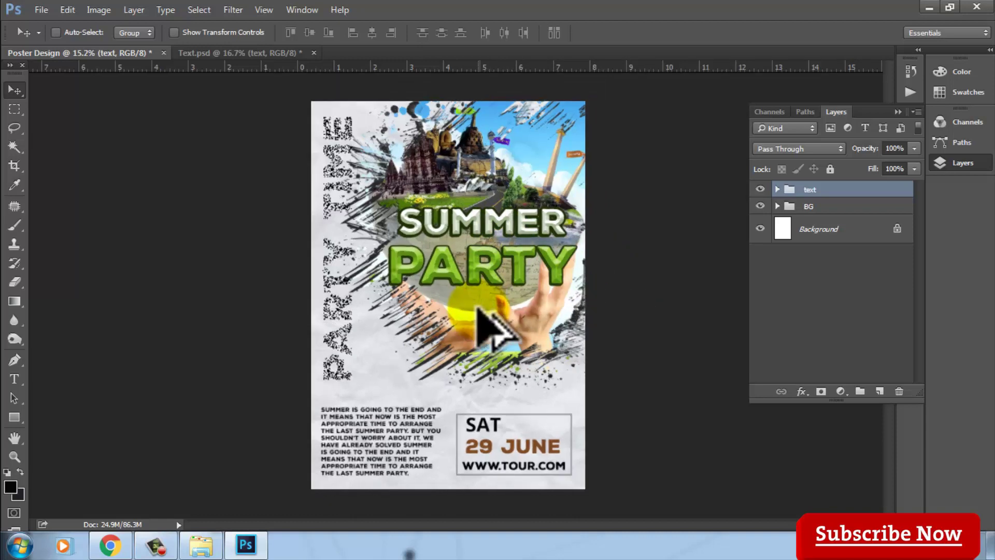
click(789, 207)
key(ctrl+g)
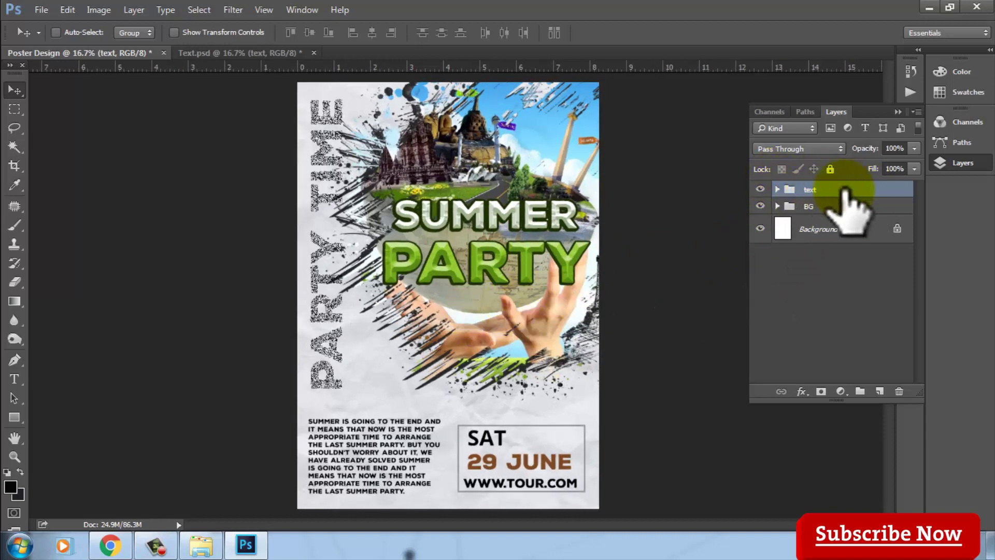
Step: Select the date group and nudge the date box slightly right
click(788, 205)
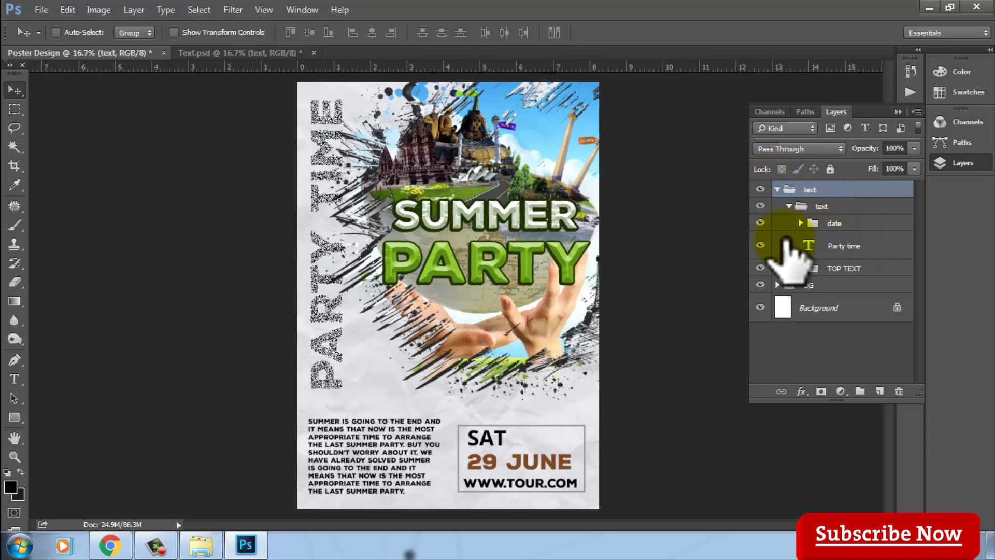
click(757, 224)
click(760, 222)
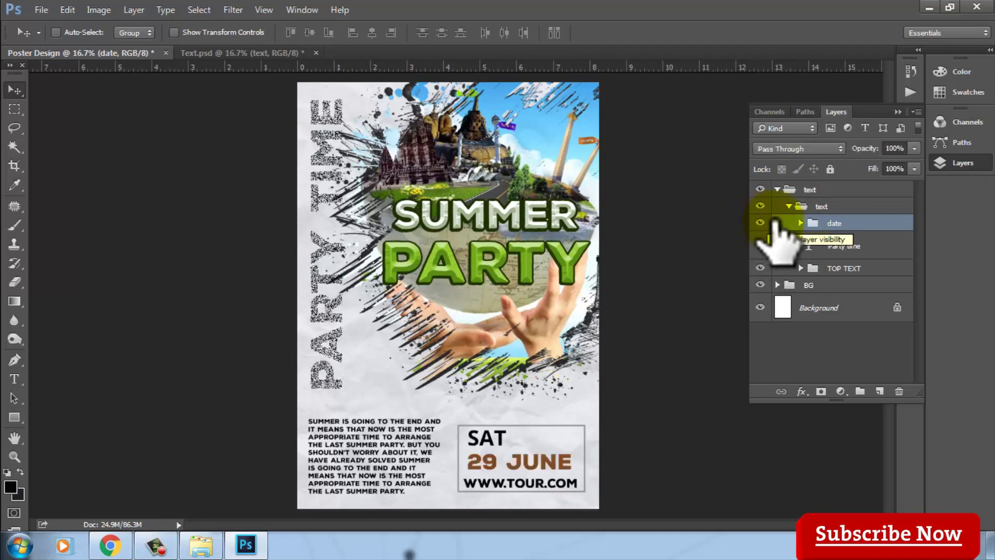
key(shift+Right)
key(shift+Right)
key(shift+Right)
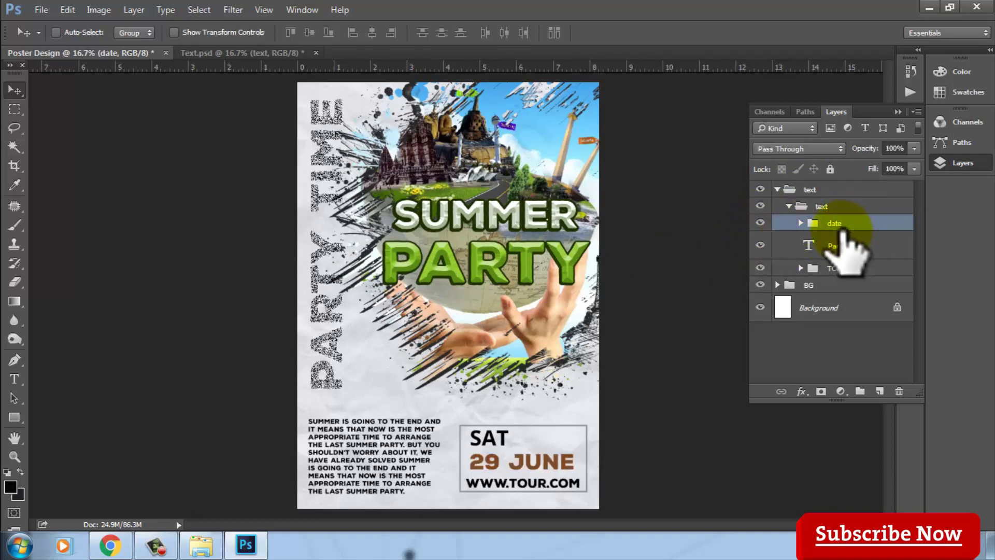
Step: Expand the TOP TEXT group and select the Party, party, Summer copy and Summer title layers
click(808, 206)
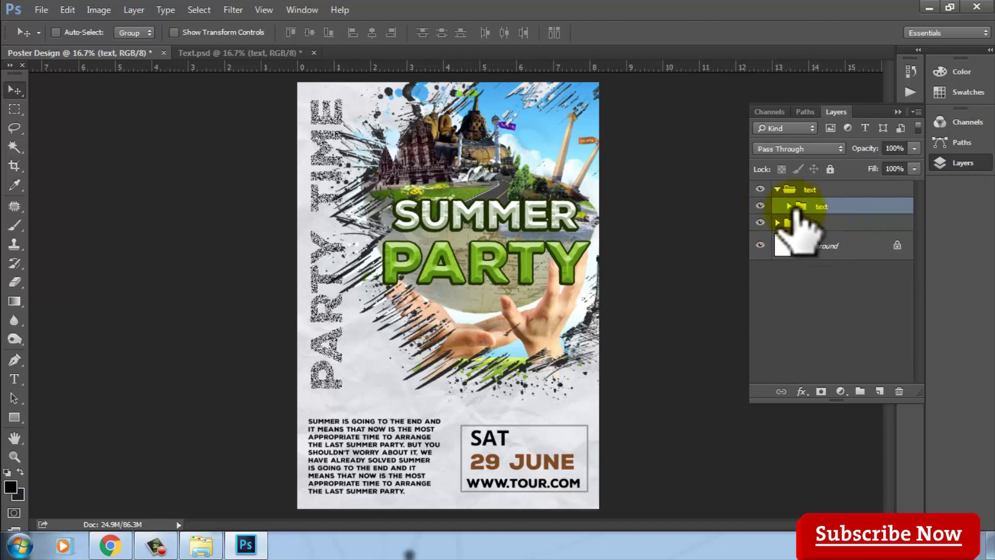
click(855, 268)
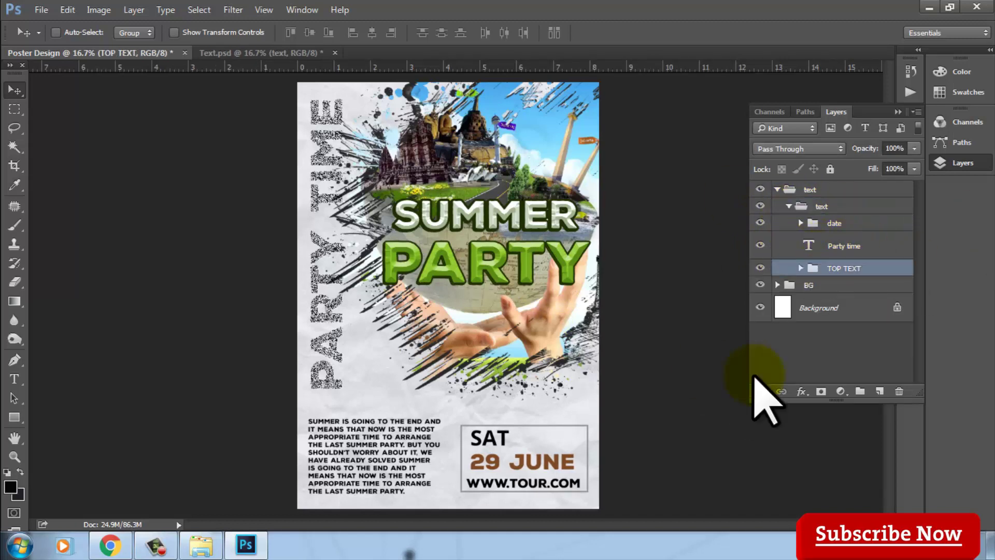
click(800, 267)
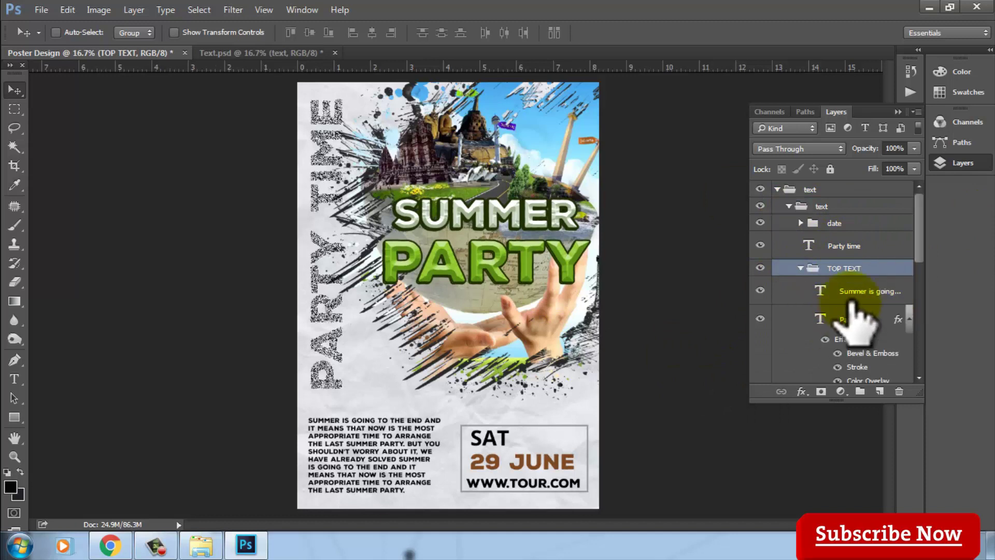
click(862, 291)
ctrl+click(862, 319)
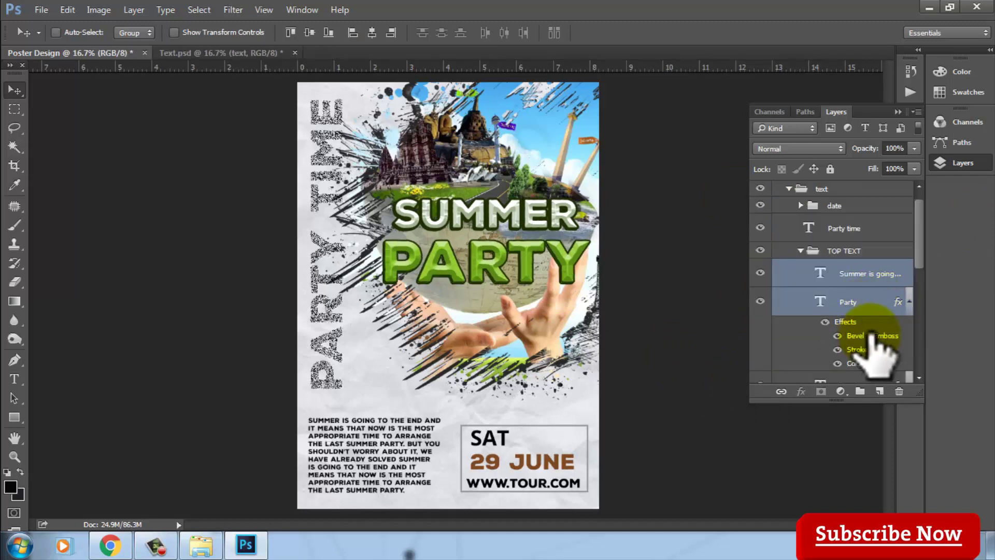
click(873, 305)
scroll(873, 313, down, 3)
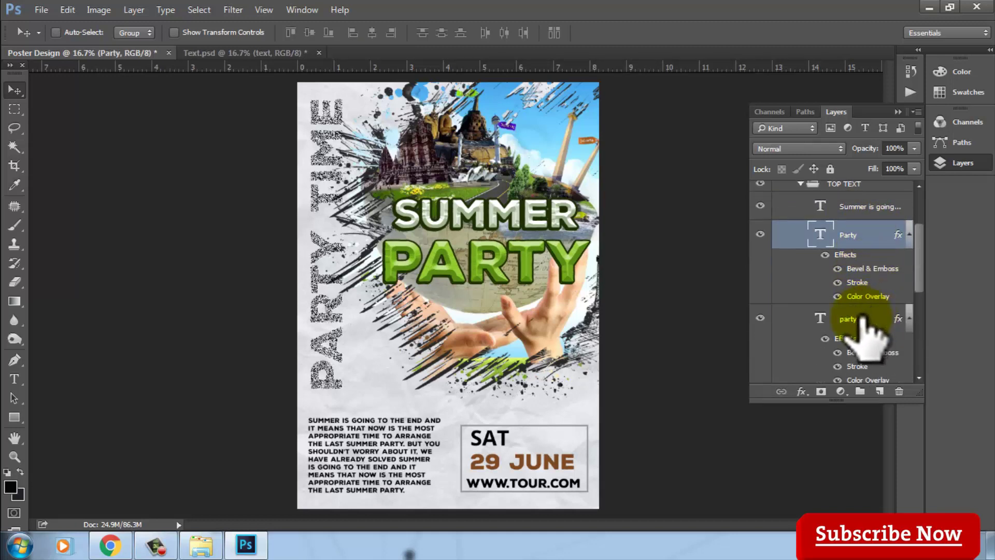
ctrl+click(862, 319)
scroll(870, 332, down, 2)
ctrl+click(876, 324)
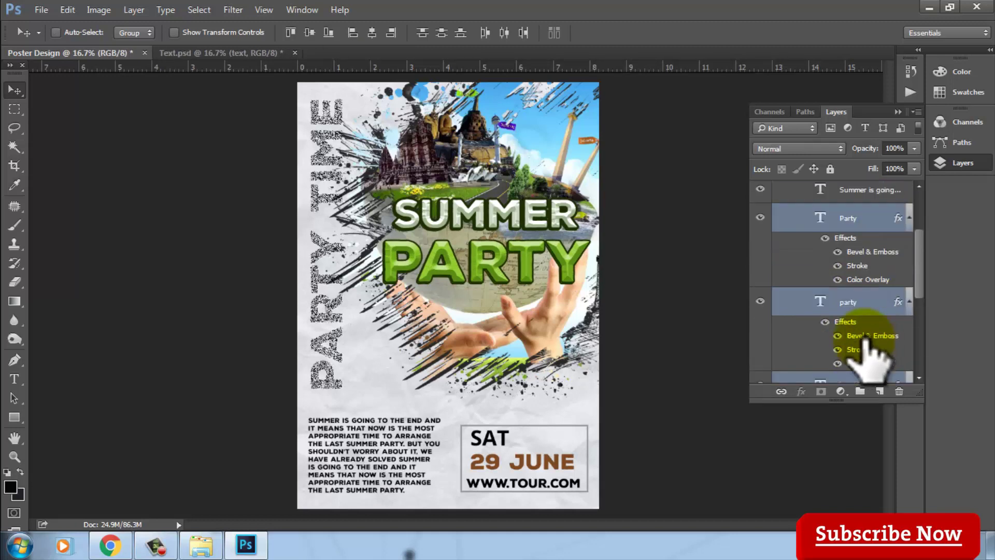
scroll(866, 342, down, 2)
ctrl+click(867, 324)
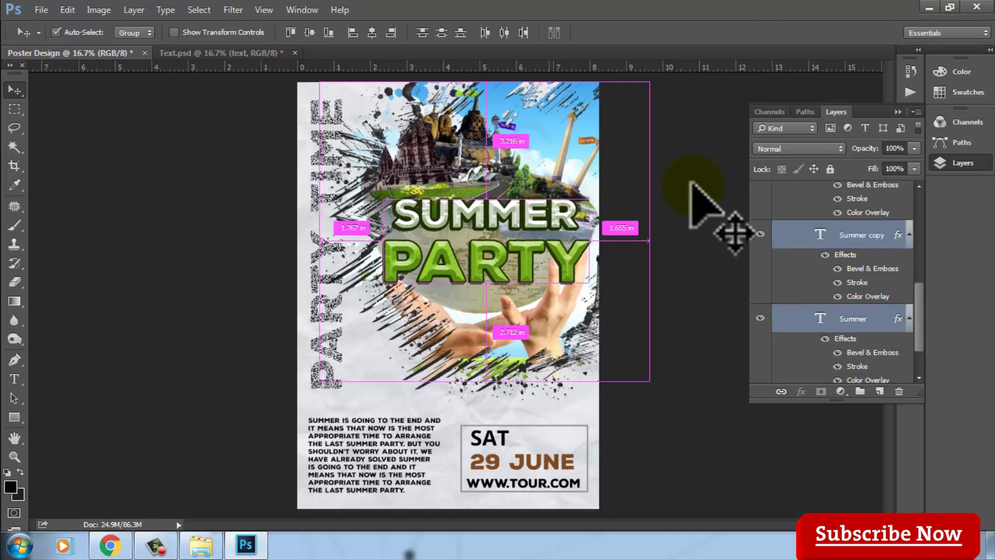
Step: Shrink the SUMMER PARTY title to about 96% and group its layers
key(ctrl+t)
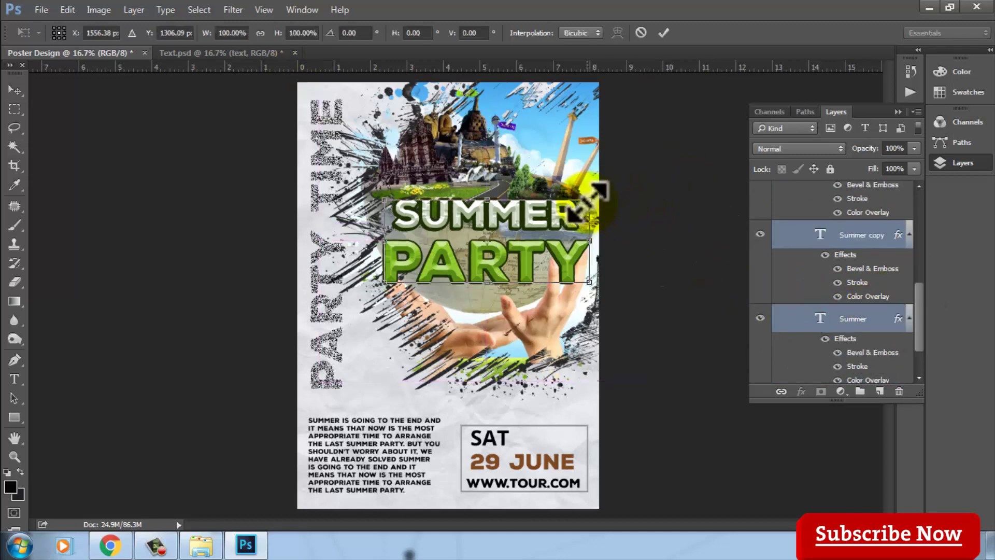
drag(591, 197, 586, 201)
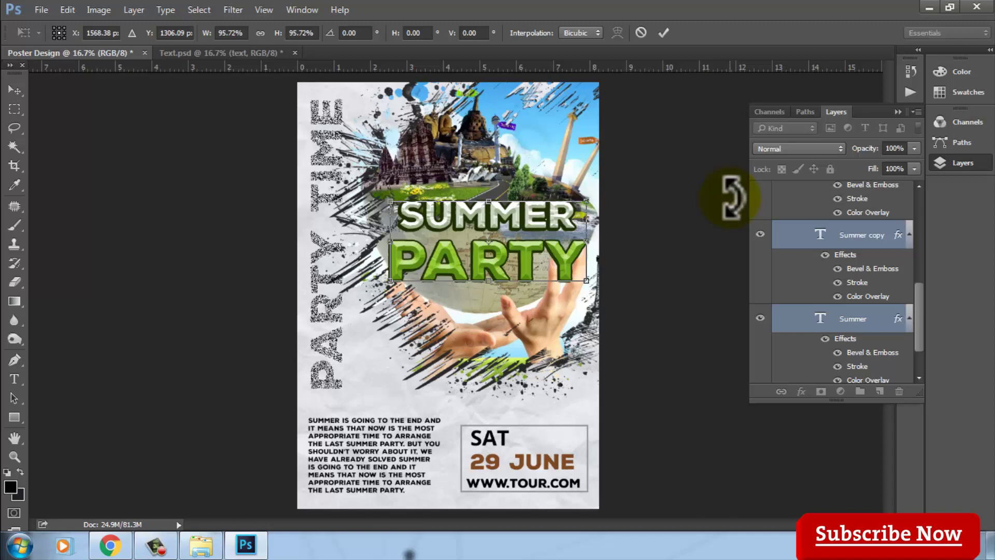
key(Return)
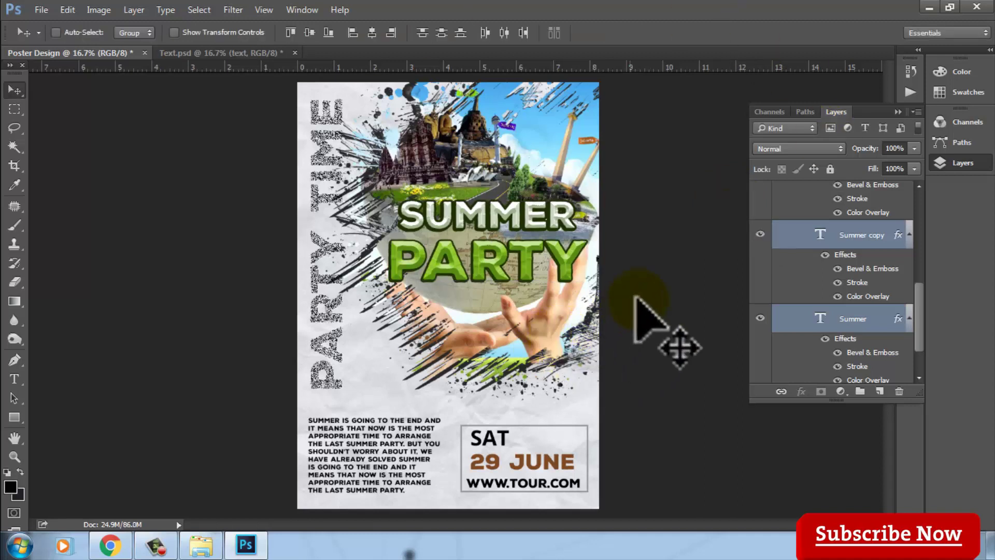
scroll(848, 306, up, 3)
key(ctrl+g)
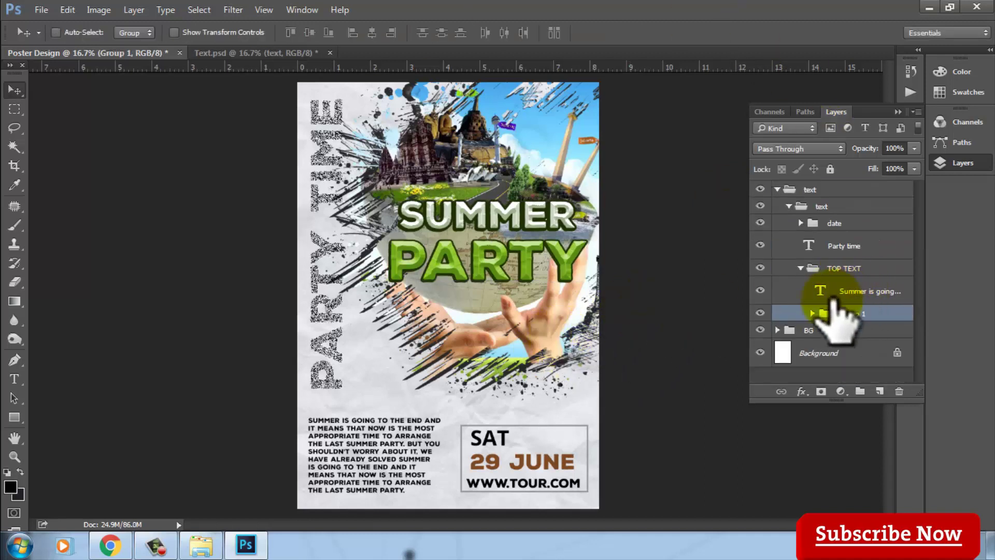
click(760, 313)
click(760, 313)
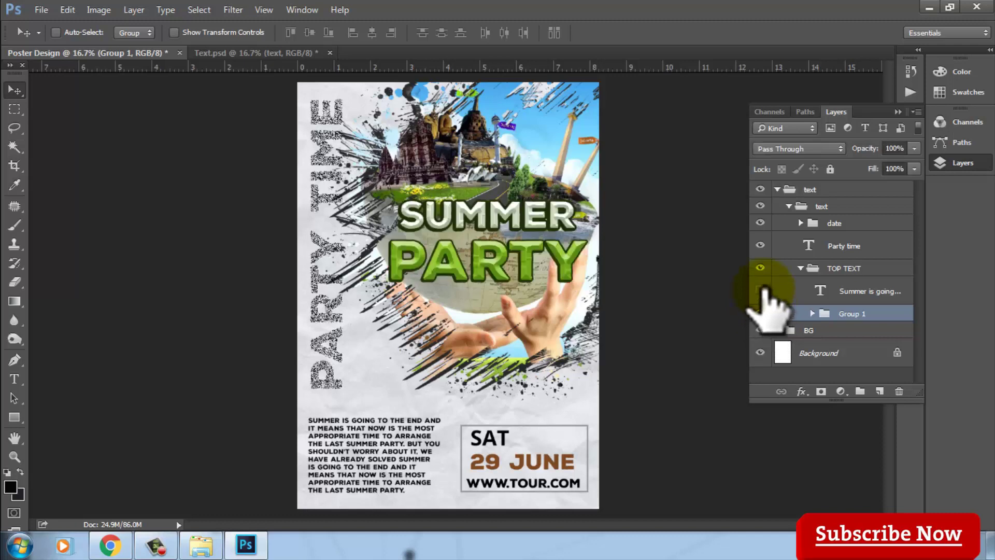
Step: Nudge the body text and the vertical PARTY TIME text slightly down
click(760, 290)
click(844, 290)
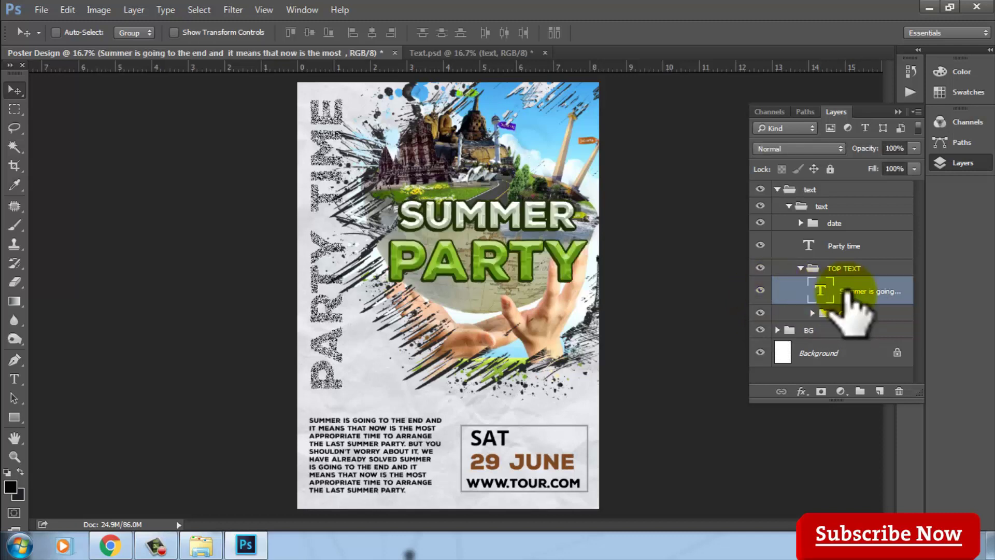
key(shift+Down)
key(shift+Down)
key(shift+Down)
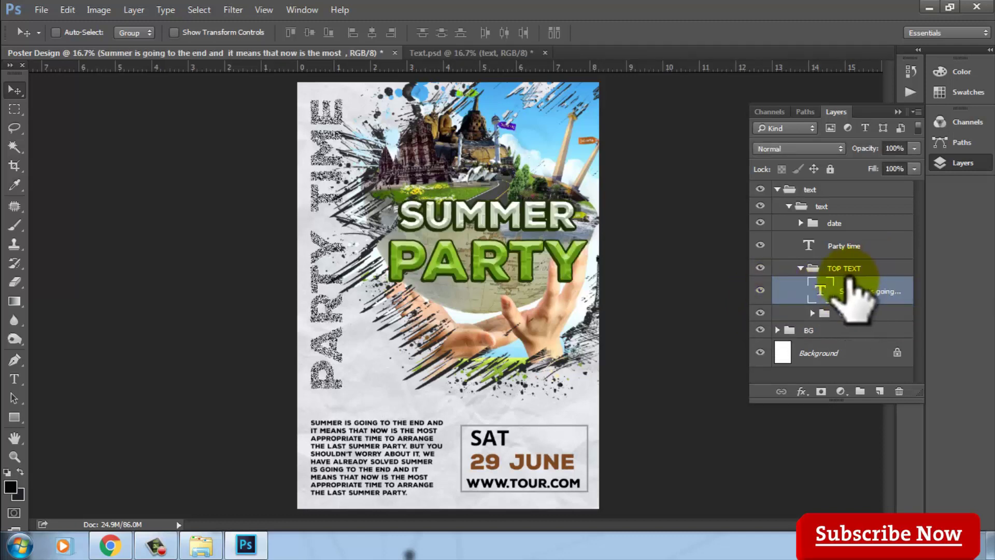
click(801, 268)
click(829, 245)
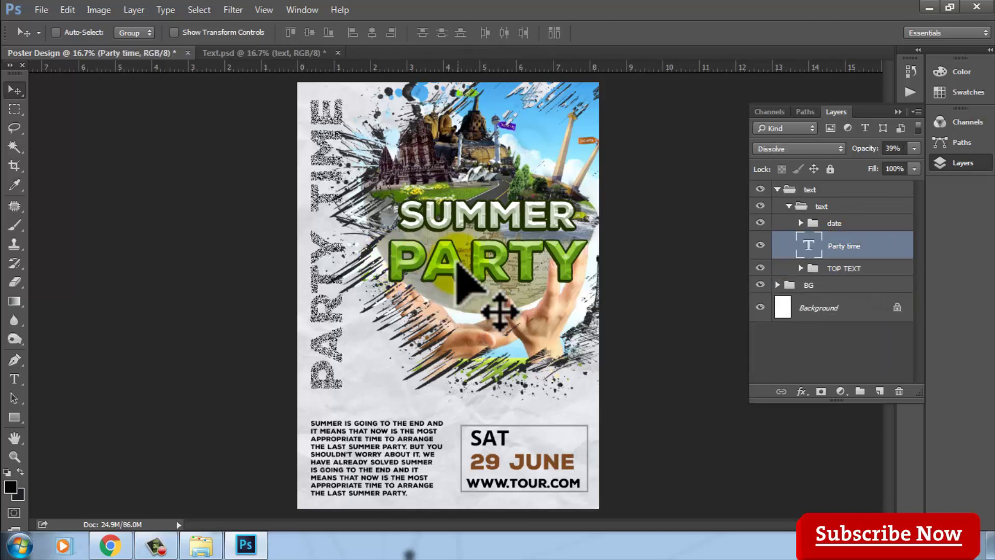
key(shift+Down)
key(shift+Down)
key(shift+Down)
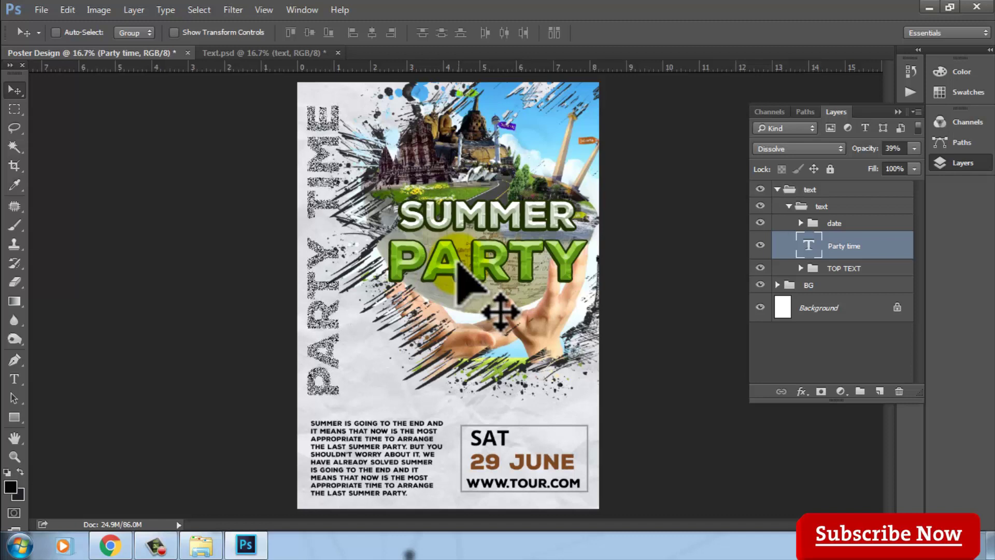
click(816, 206)
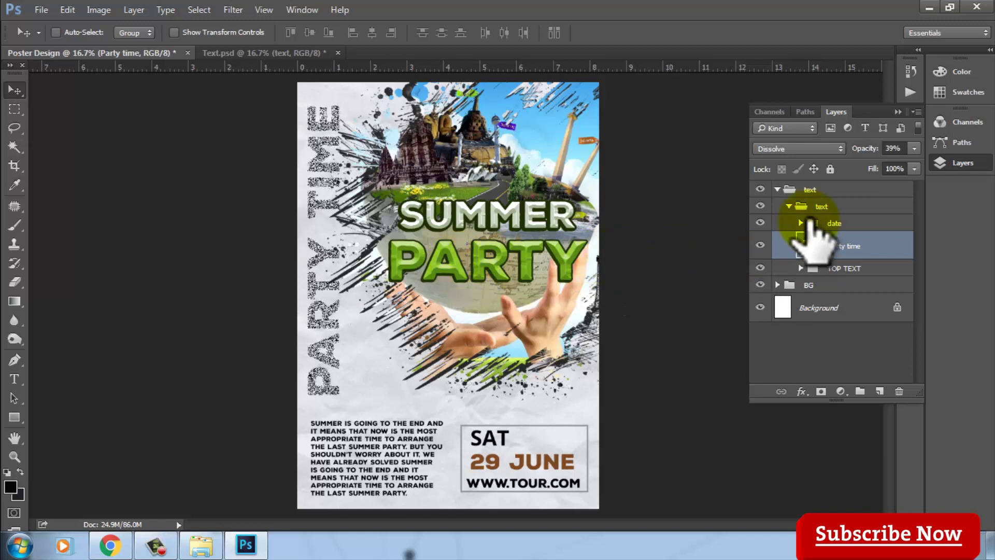
click(759, 206)
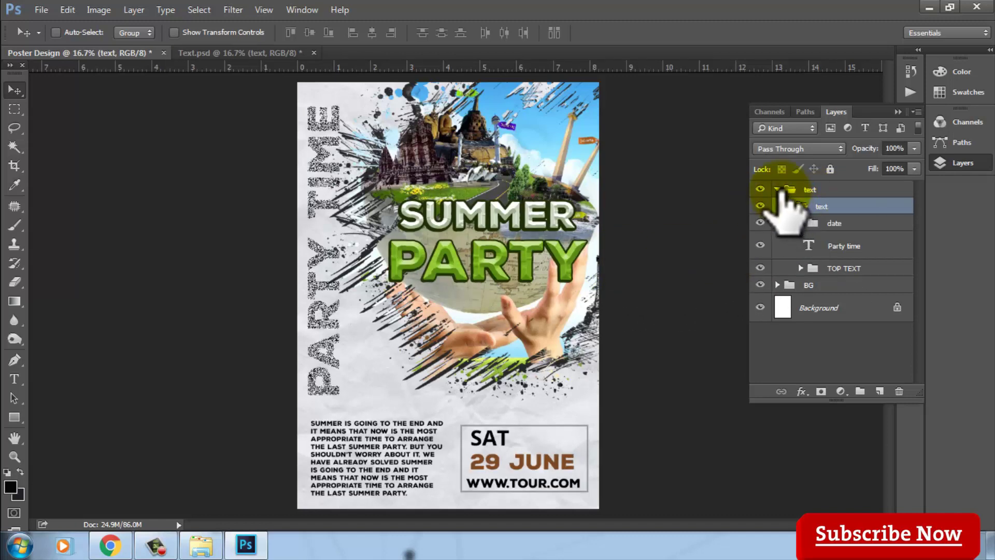
click(776, 189)
click(760, 189)
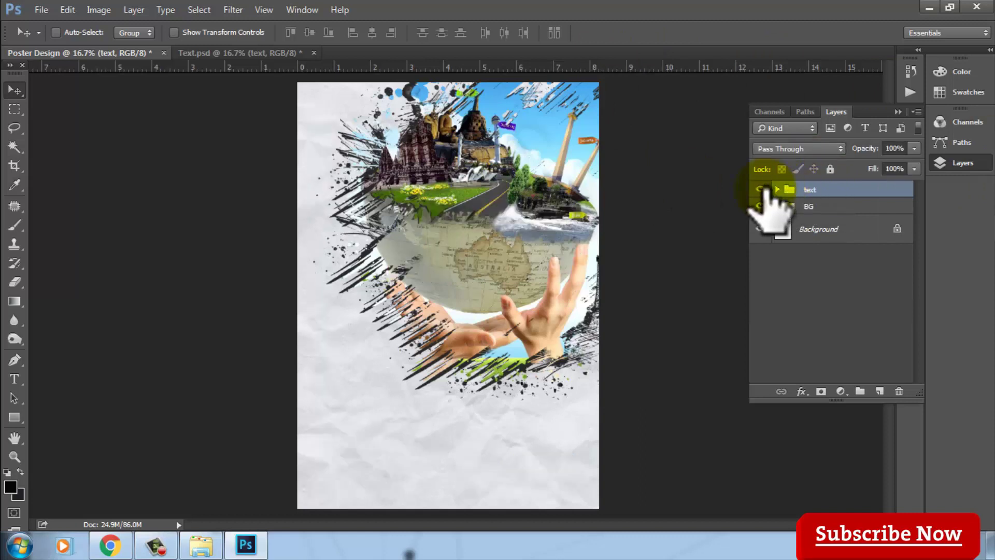
click(760, 189)
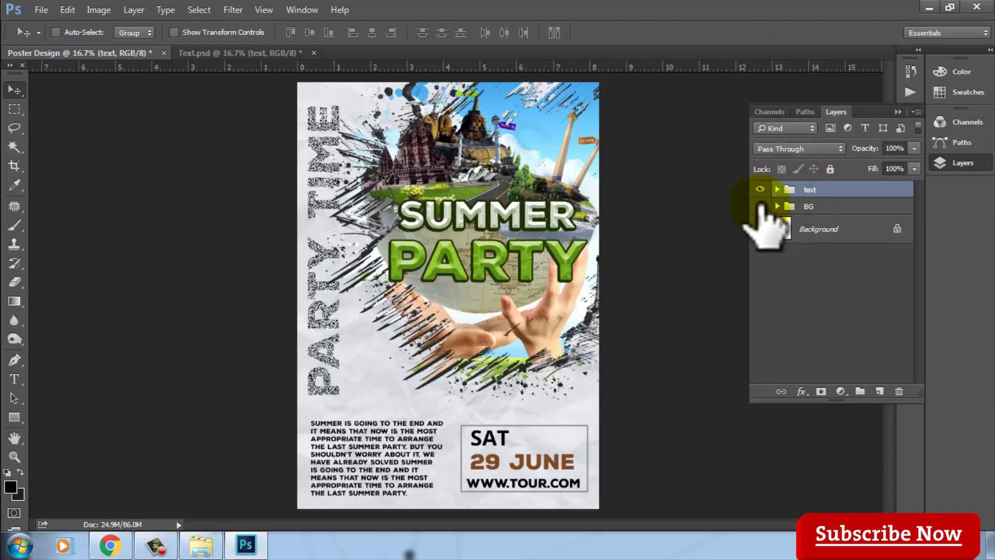
click(759, 205)
click(759, 206)
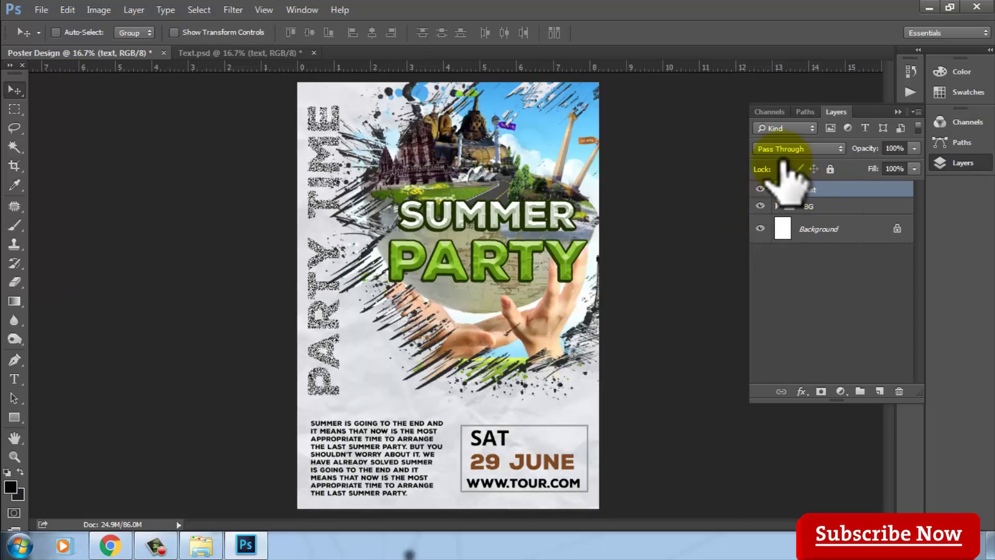